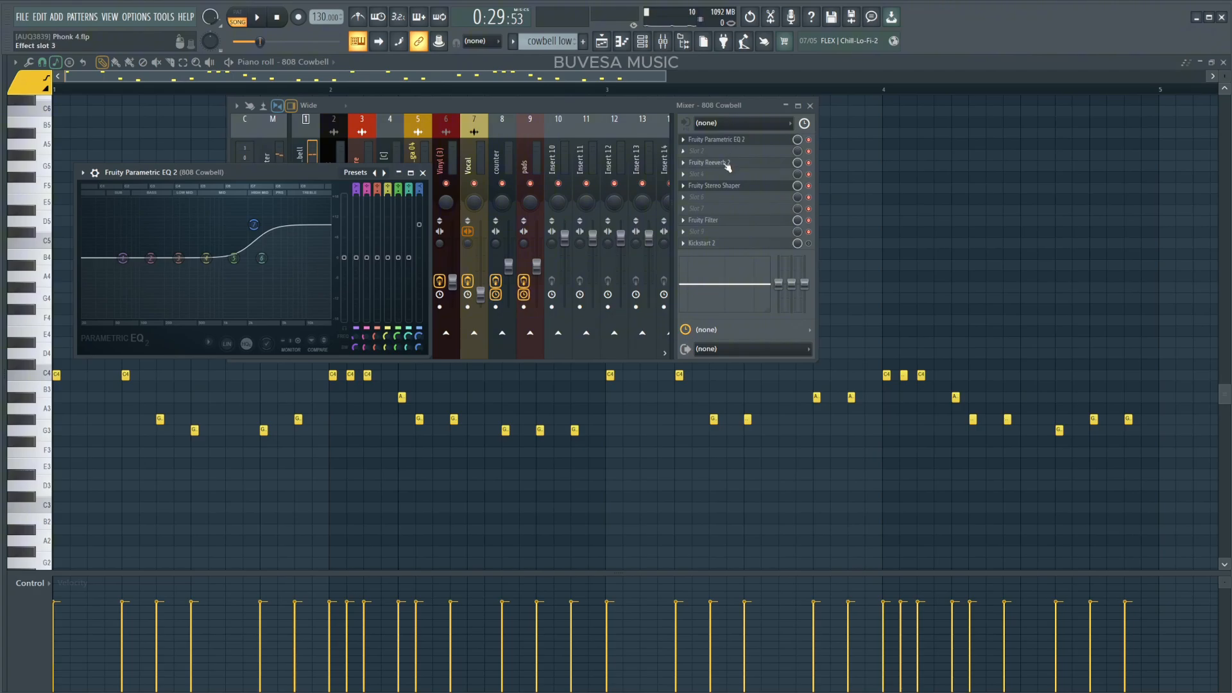
# Open the reverb, stereo shaper and filter effects in the 808 Cowbell mixer insert to inspect their settings.
pyautogui.click(727, 164)
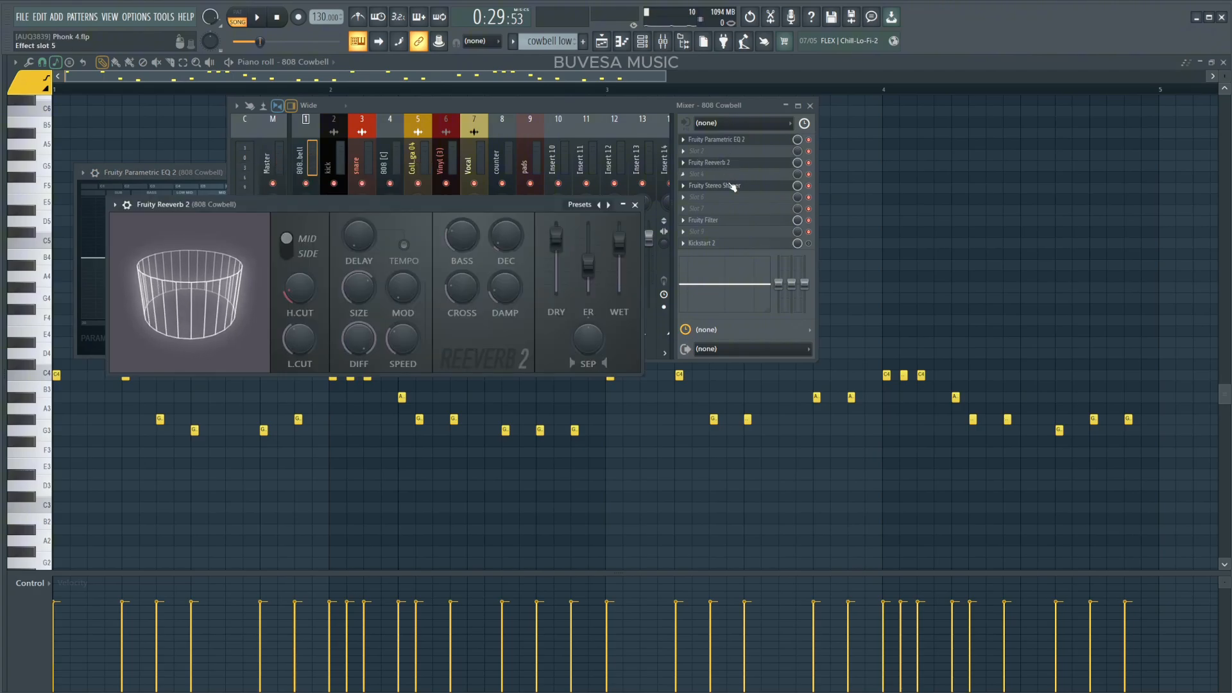
pyautogui.click(733, 186)
pyautogui.click(732, 186)
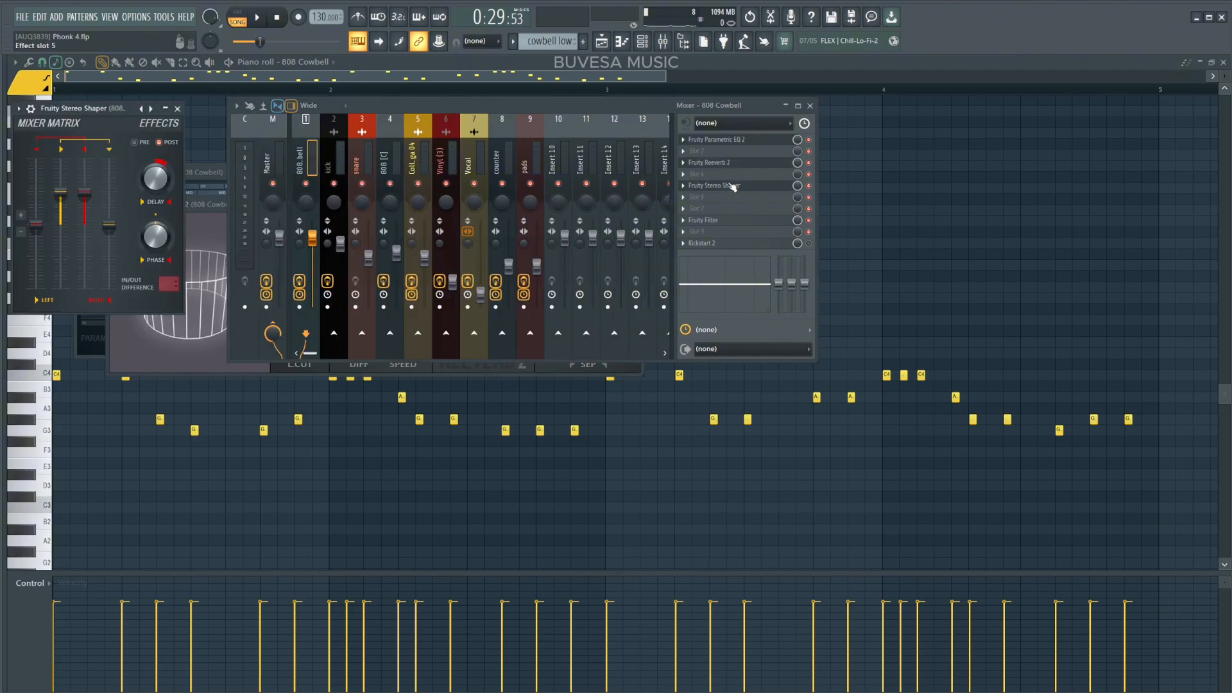
pyautogui.click(729, 221)
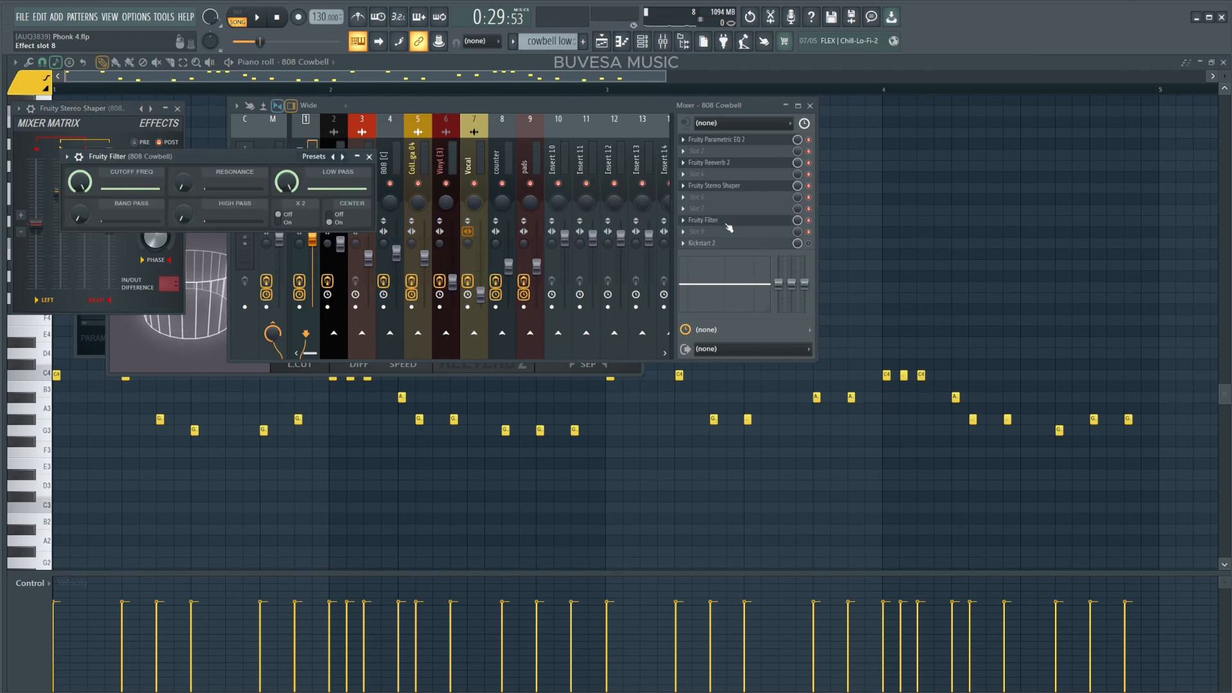
pyautogui.moveTo(92, 192)
pyautogui.mouseDown()
pyautogui.moveTo(92, 231)
pyautogui.moveTo(92, 191)
pyautogui.mouseUp()
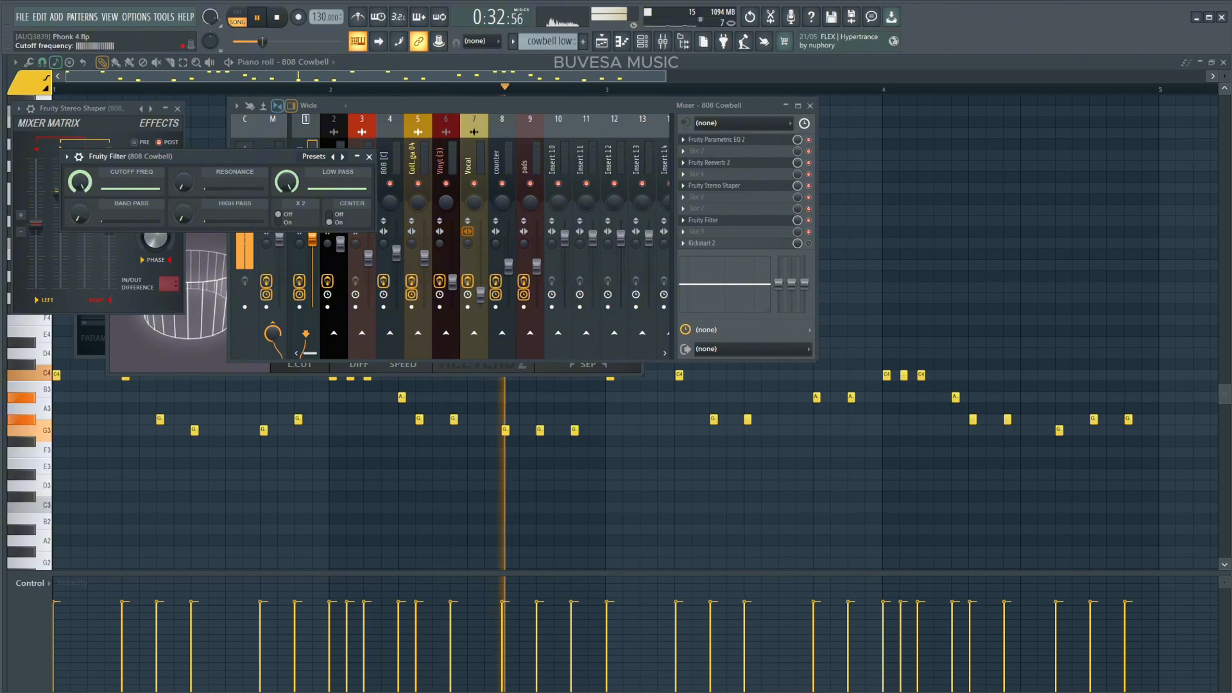
# Play the cowbell pattern while opening Kickstart 2 on the 808 Cowbell insert and toggling it to compare.
pyautogui.press('space')
pyautogui.click(721, 247)
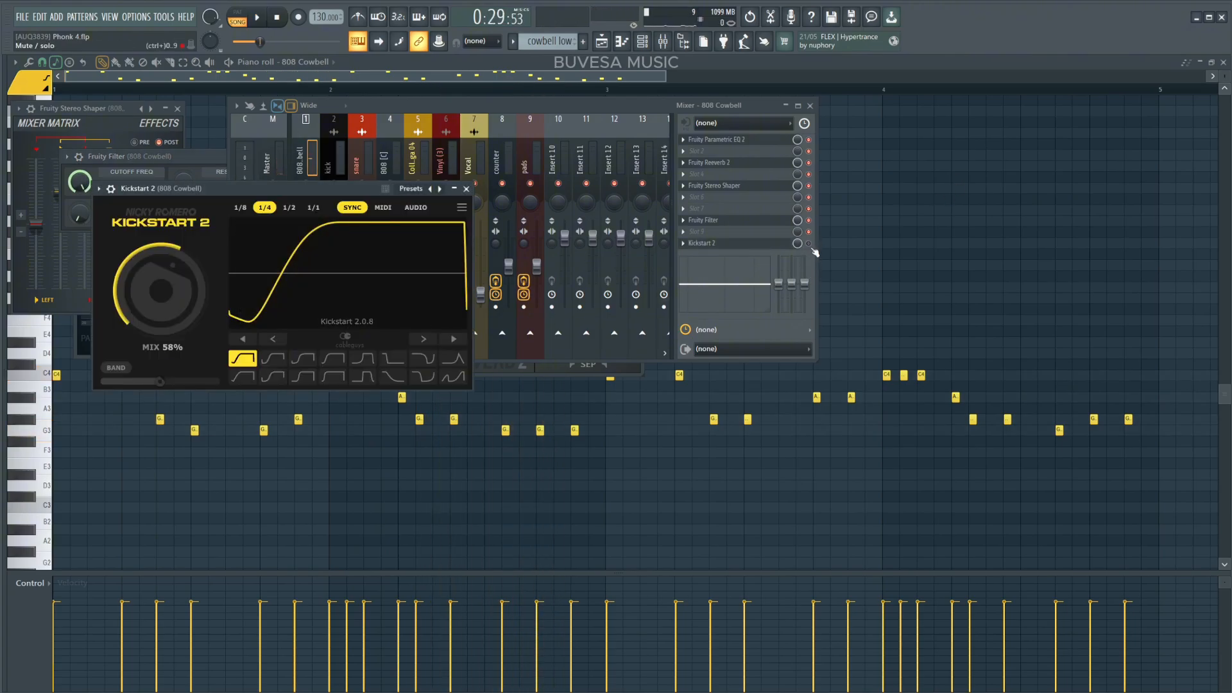
pyautogui.click(811, 247)
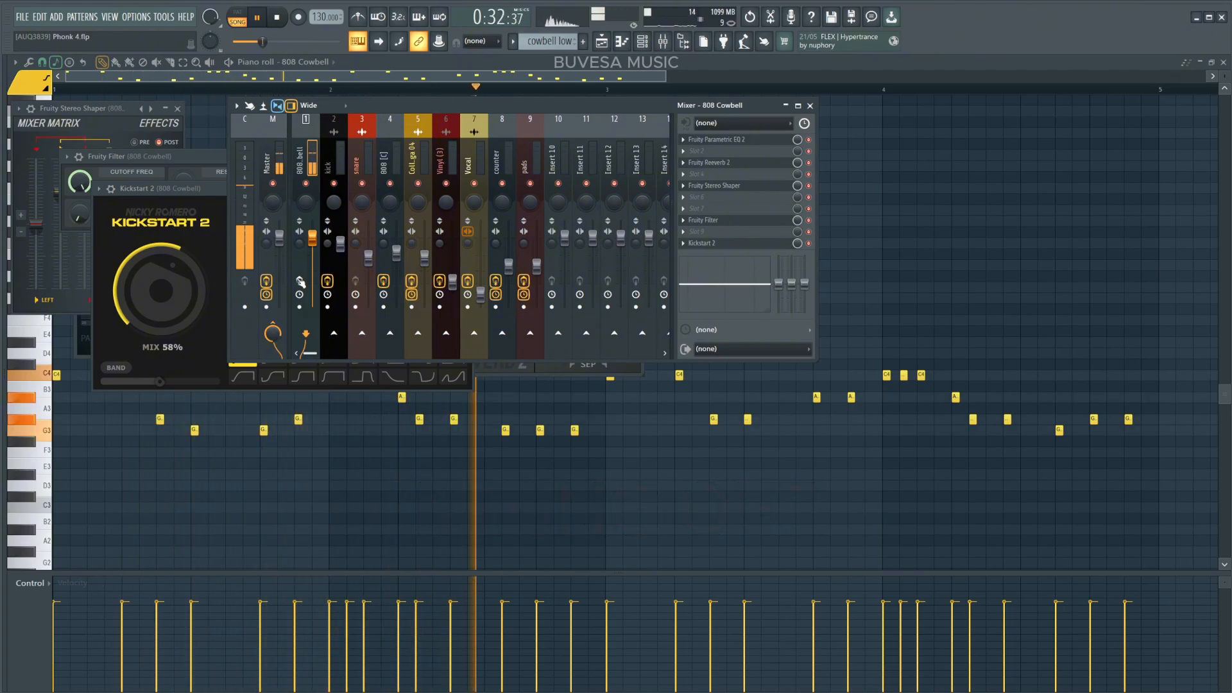
pyautogui.click(300, 281)
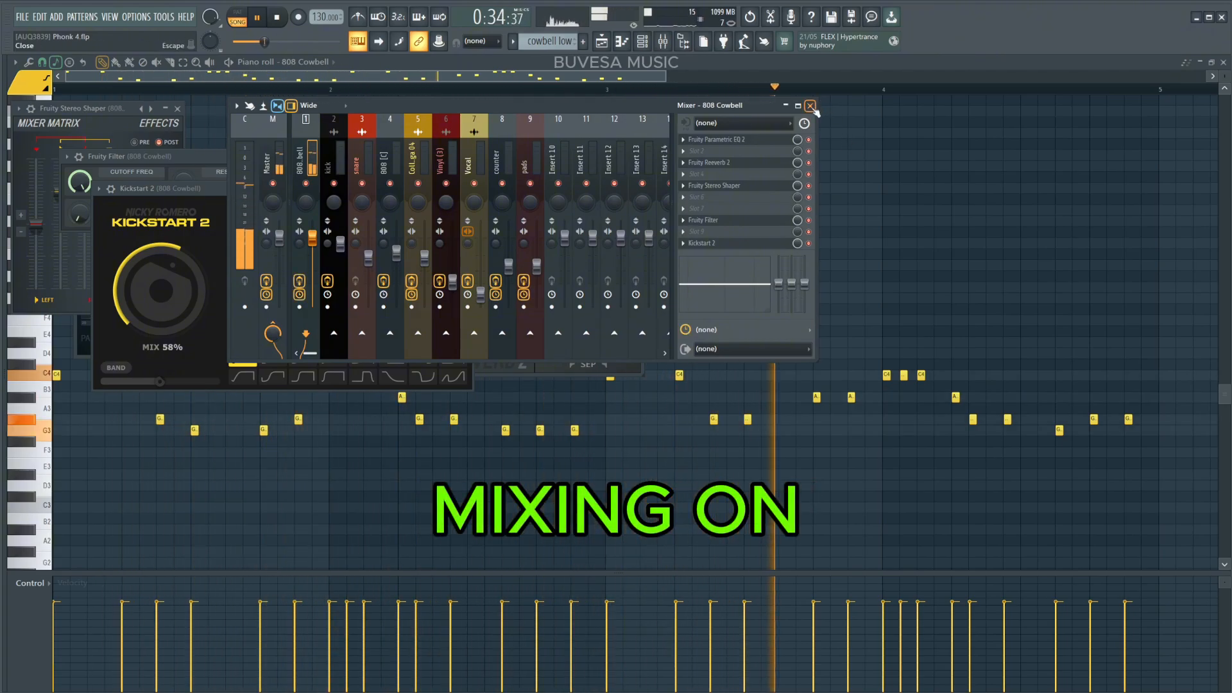
# Replay the cowbell melody and reopen Kickstart 2 on its mixer insert to review the sidechain effect.
pyautogui.press('space')
pyautogui.click(810, 106)
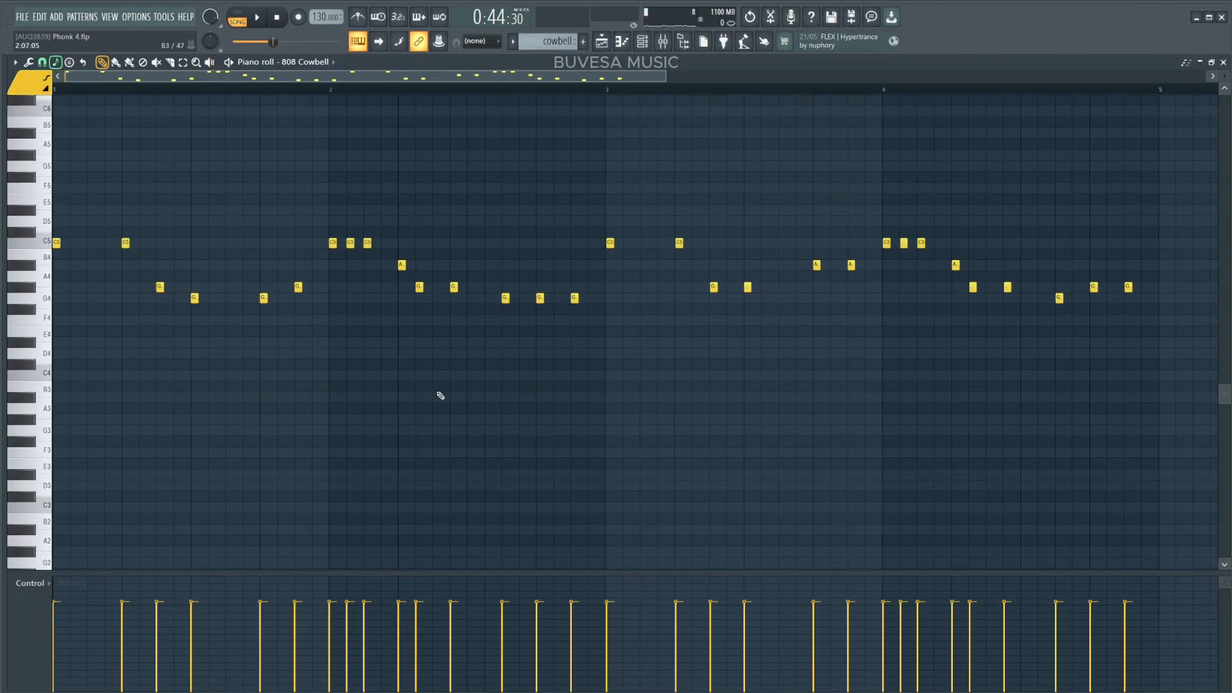
pyautogui.press('space')
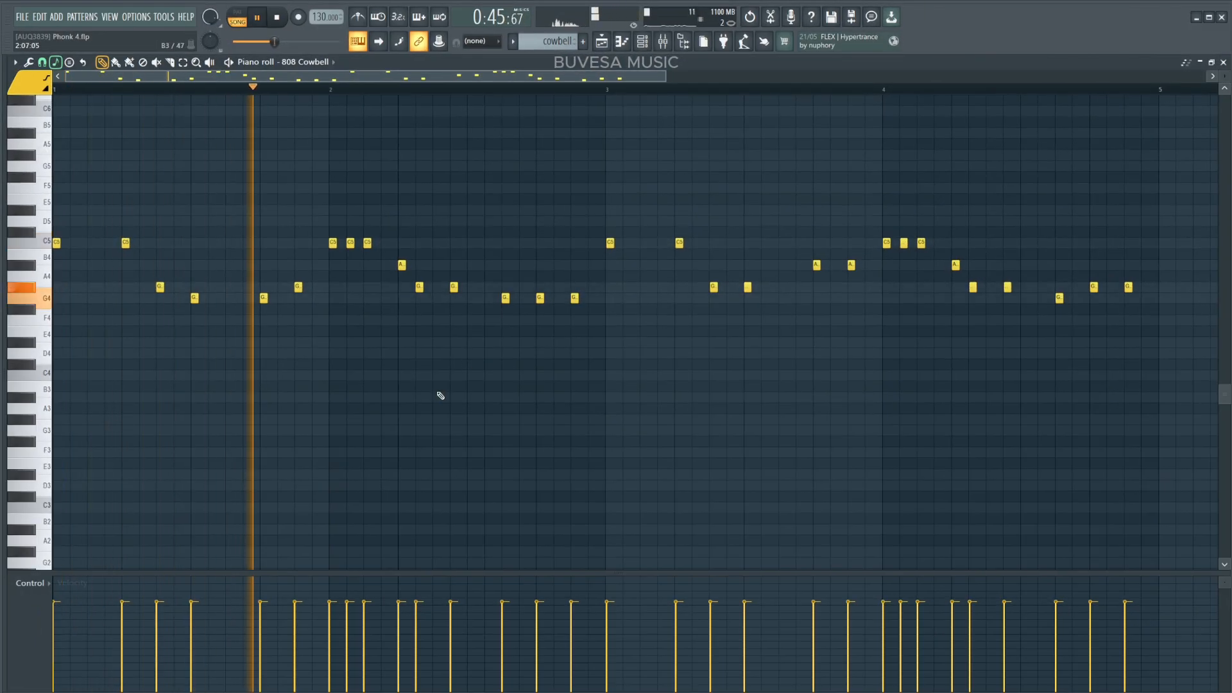
pyautogui.press('F9')
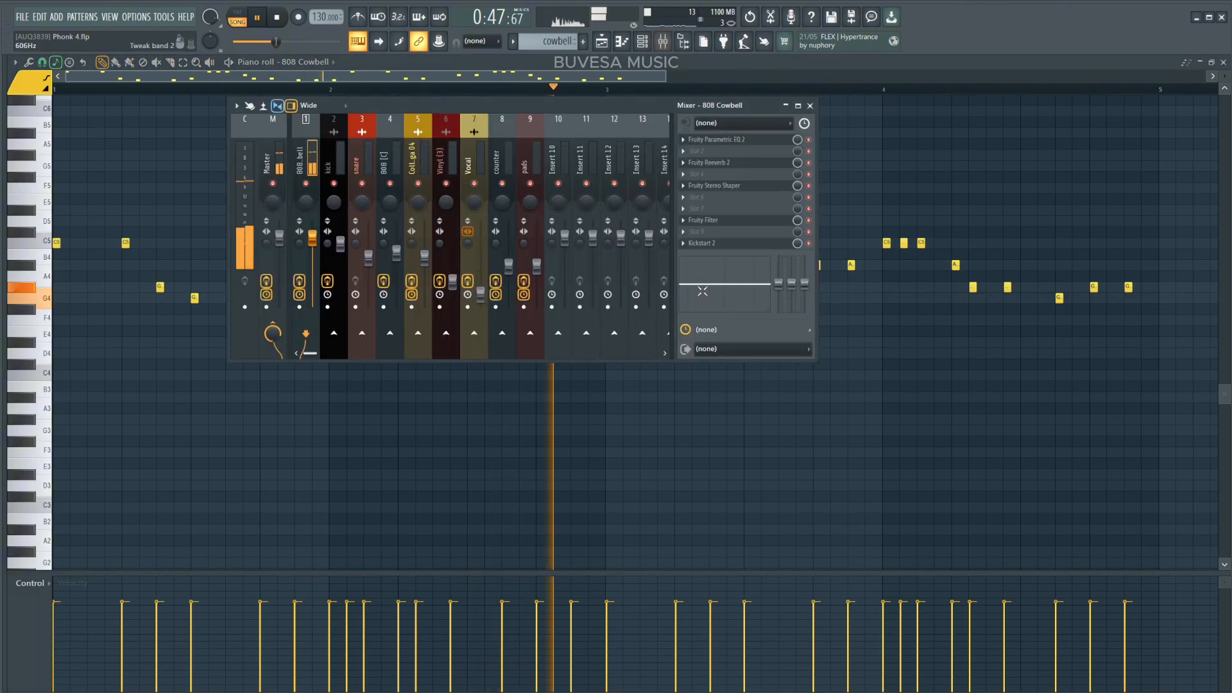
pyautogui.click(702, 244)
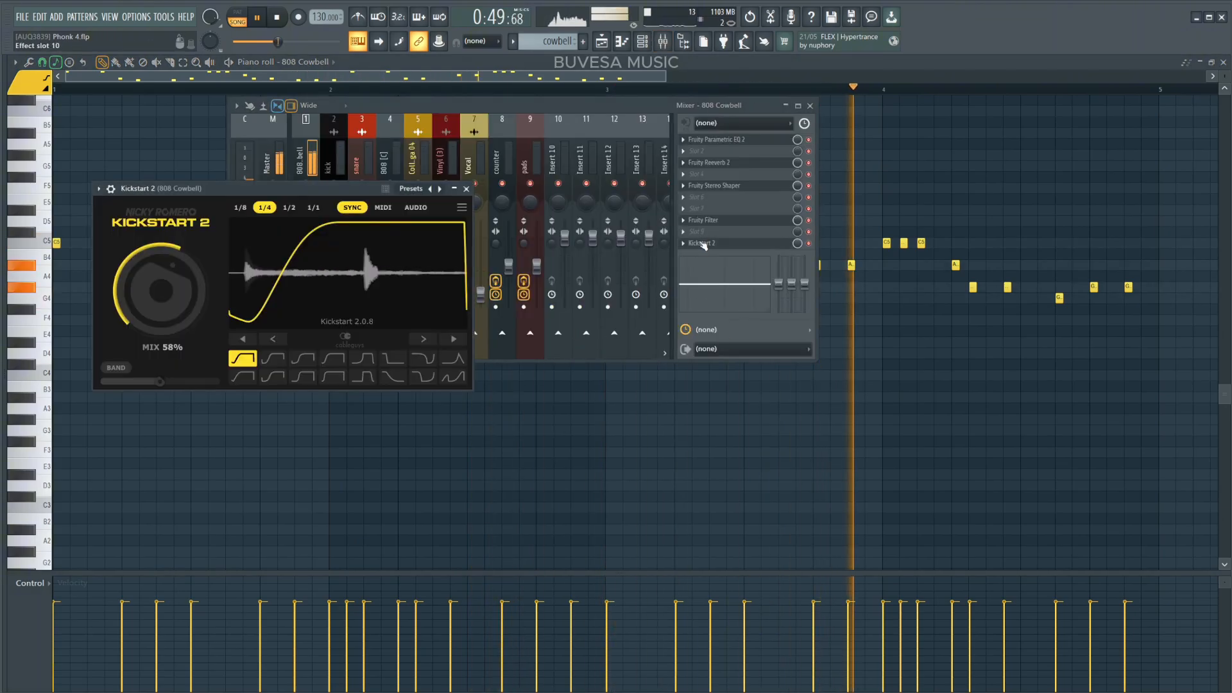
# Play the arrangement from near its end to hear the cowbell filter automation.
pyautogui.press('F12')
pyautogui.press('space')
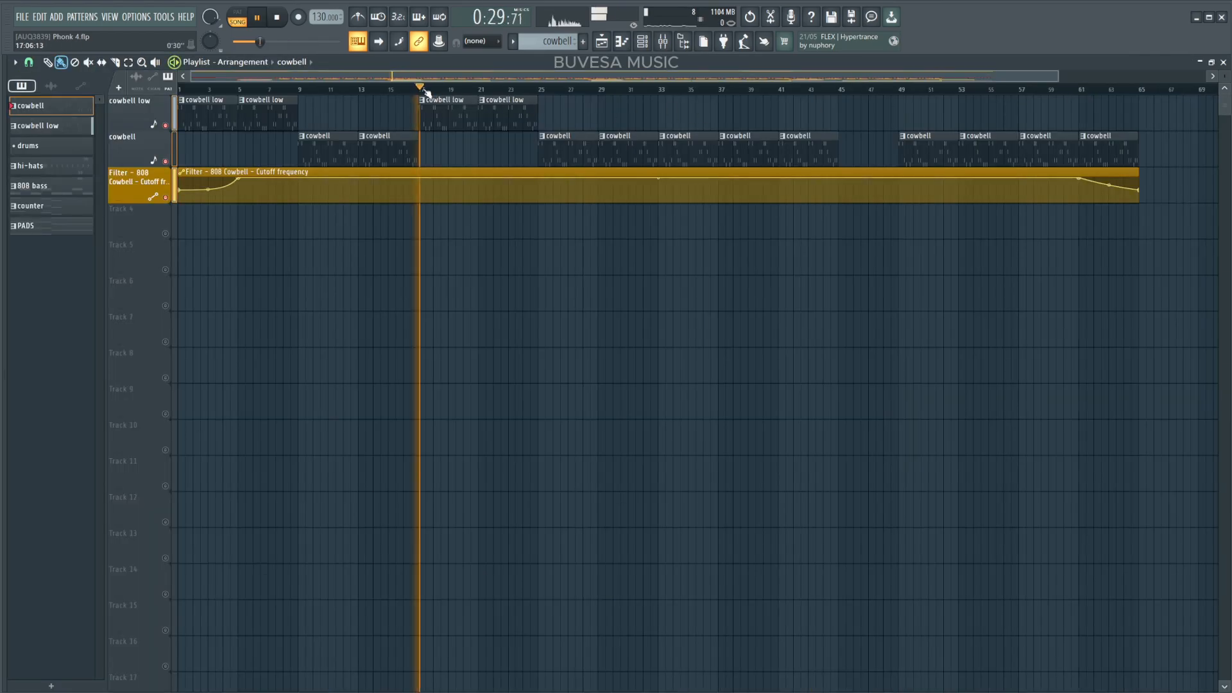
pyautogui.click(1081, 91)
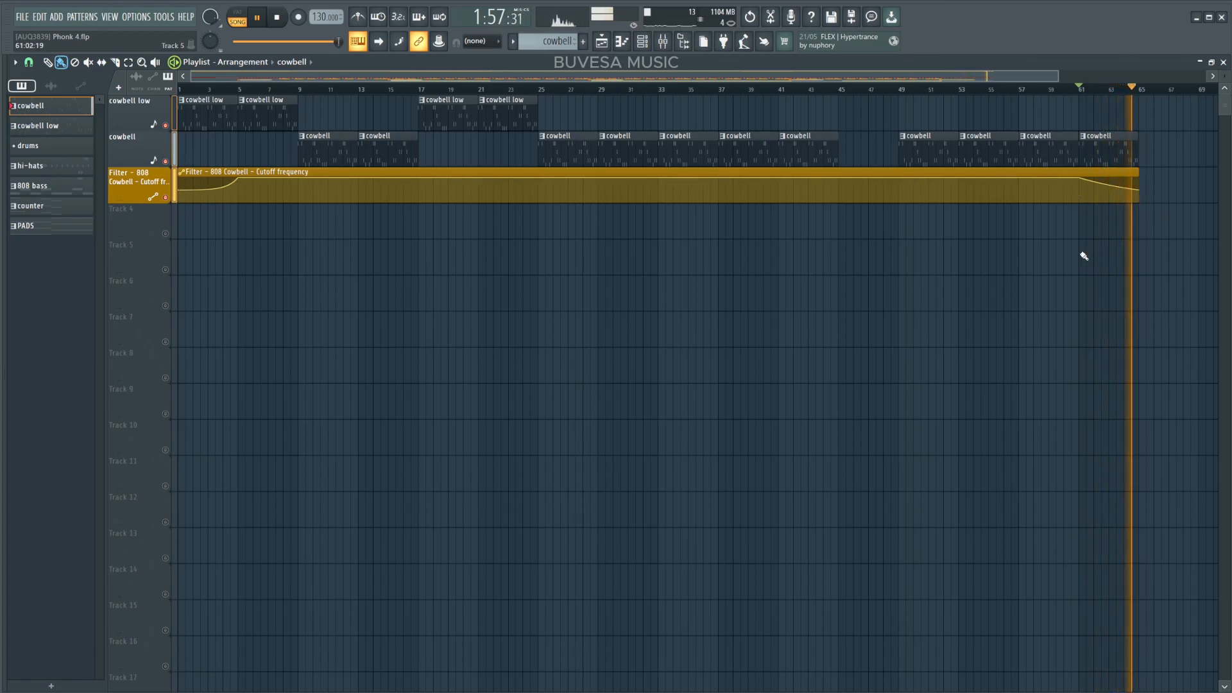
pyautogui.press('space')
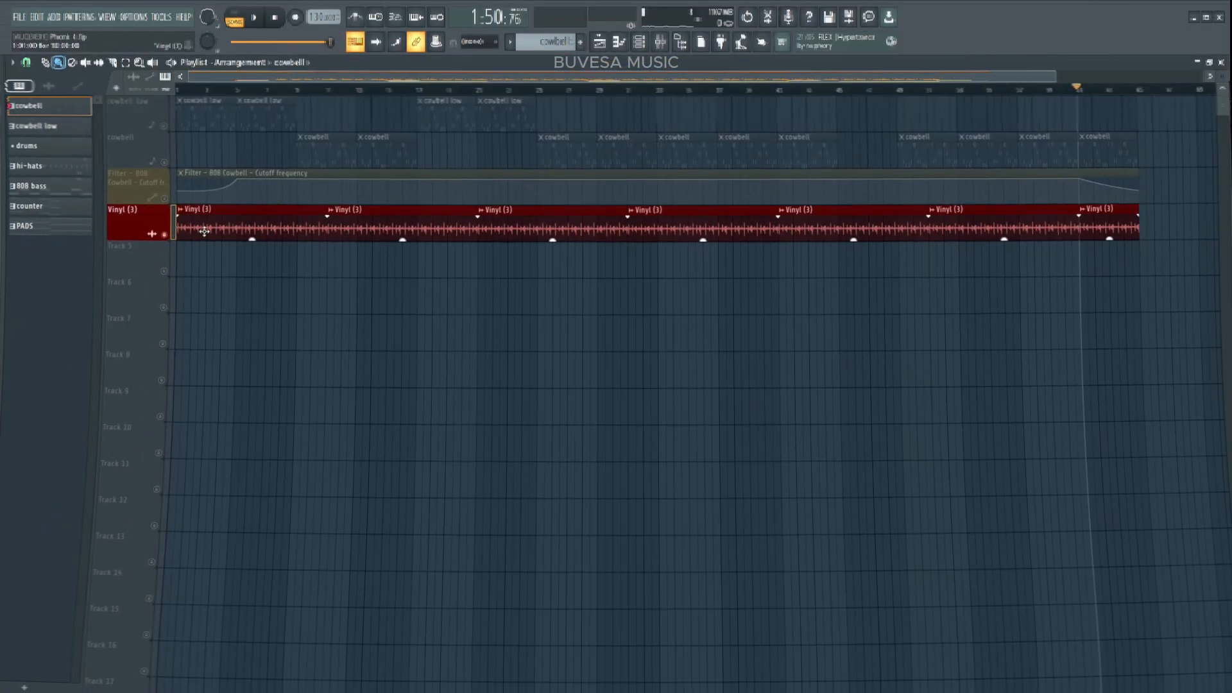
# Place the Vinyl (3) sample as a clip track beneath the filter automation and open its settings.
pyautogui.click(206, 228)
pyautogui.moveTo(276, 225); pyautogui.dragTo(469, 282)
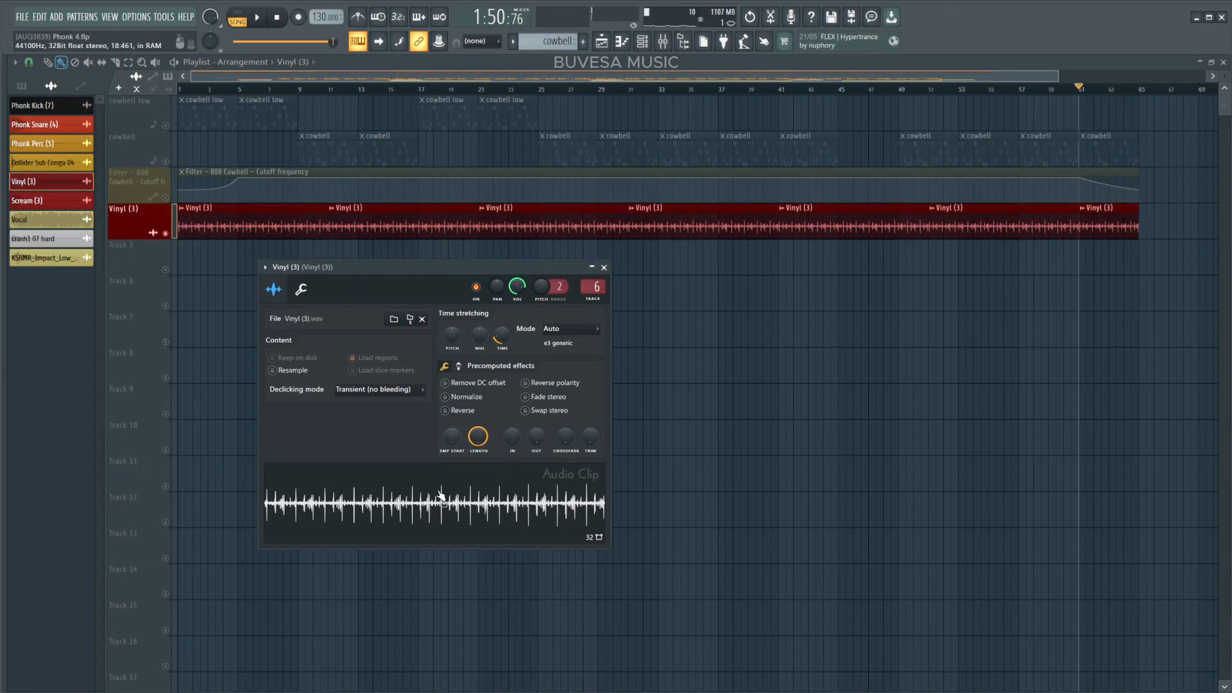
# Load Kickstart 2 onto the Vinyl (3) mixer insert, lower its mix, and play the result.
pyautogui.press('F9')
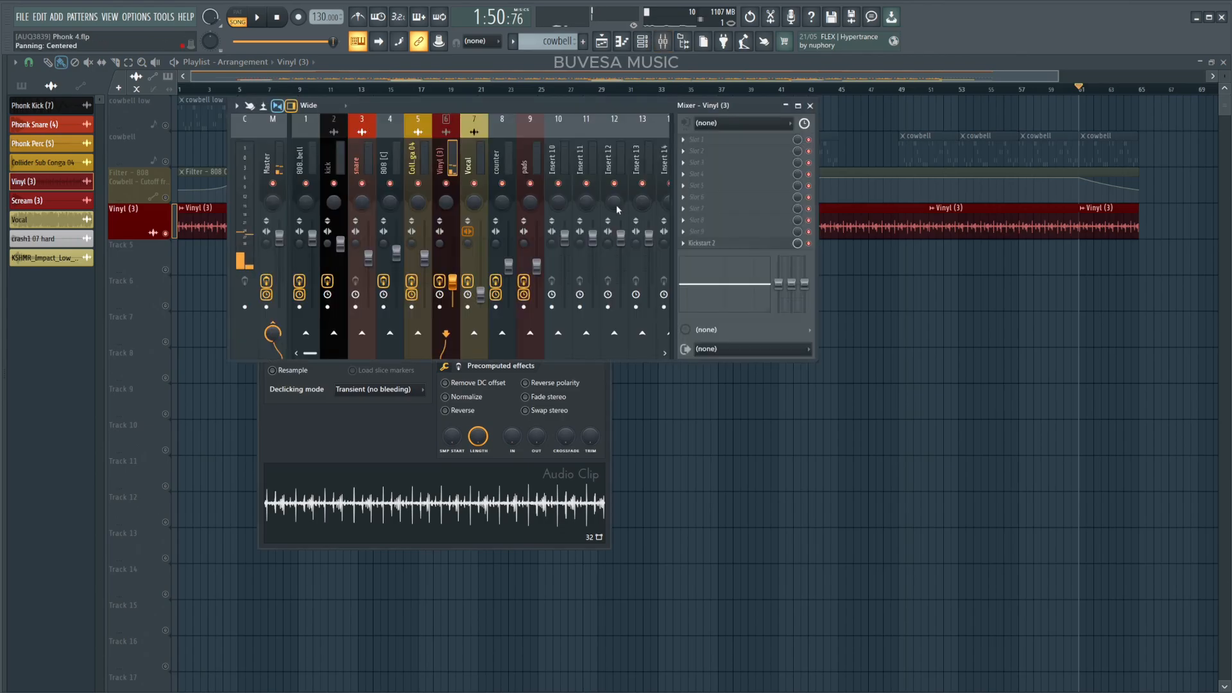
pyautogui.click(687, 244)
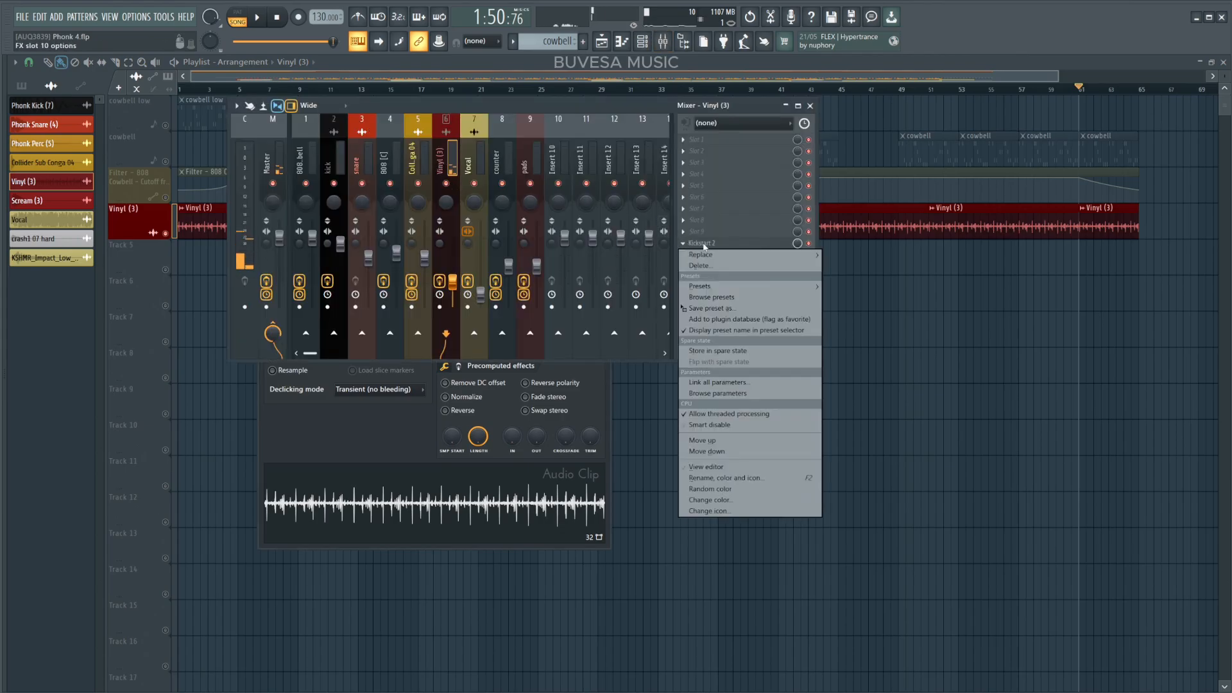
pyautogui.click(708, 245)
pyautogui.click(710, 245)
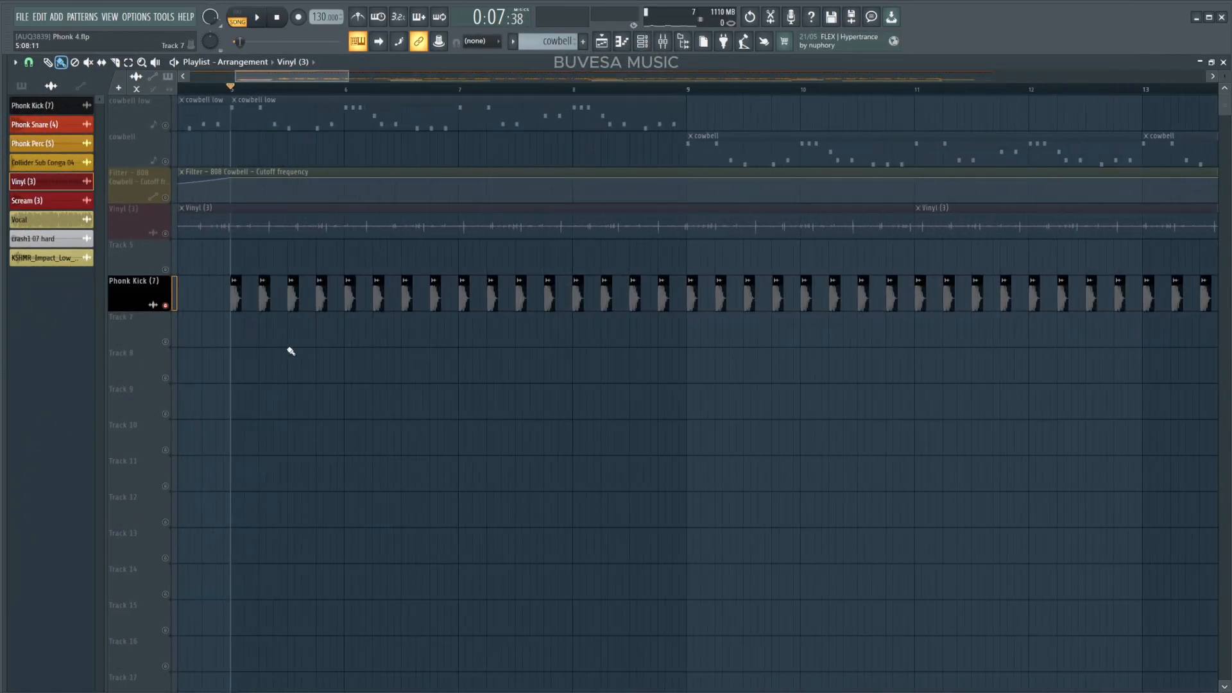
pyautogui.moveTo(289, 349); pyautogui.dragTo(283, 401)
pyautogui.press('space')
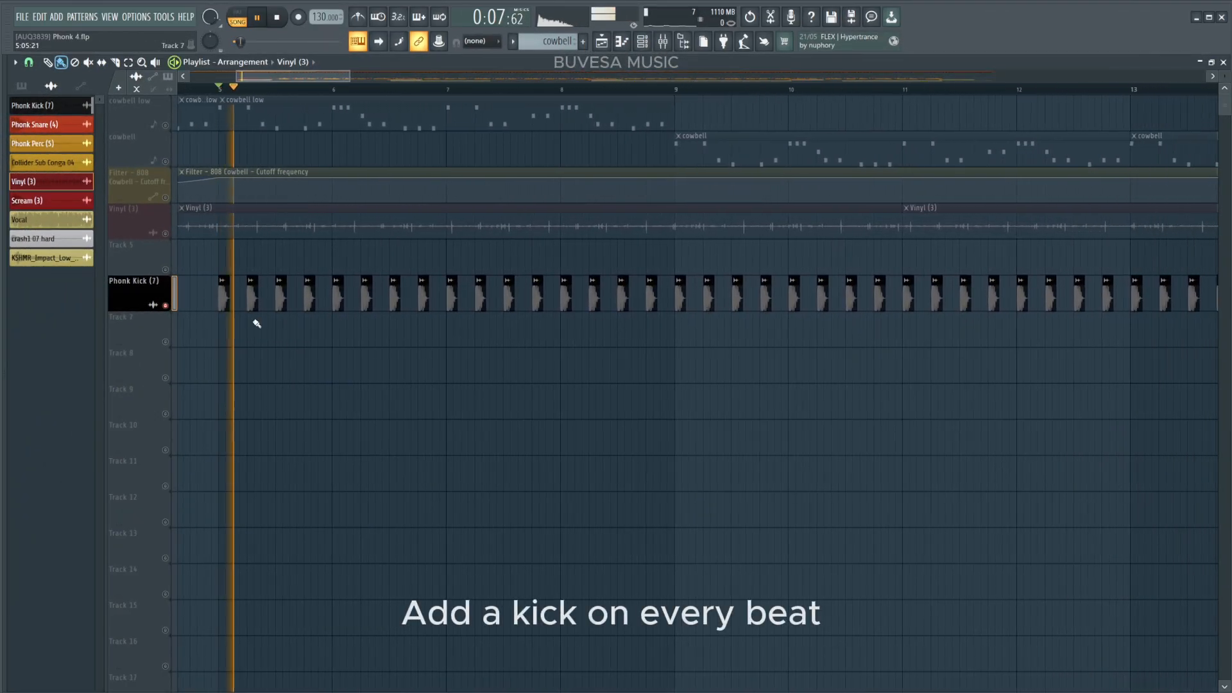
# Open the Cymatics Diablo Lite effect on the kick mixer insert and listen to the kick.
pyautogui.press('space')
pyautogui.press('F9')
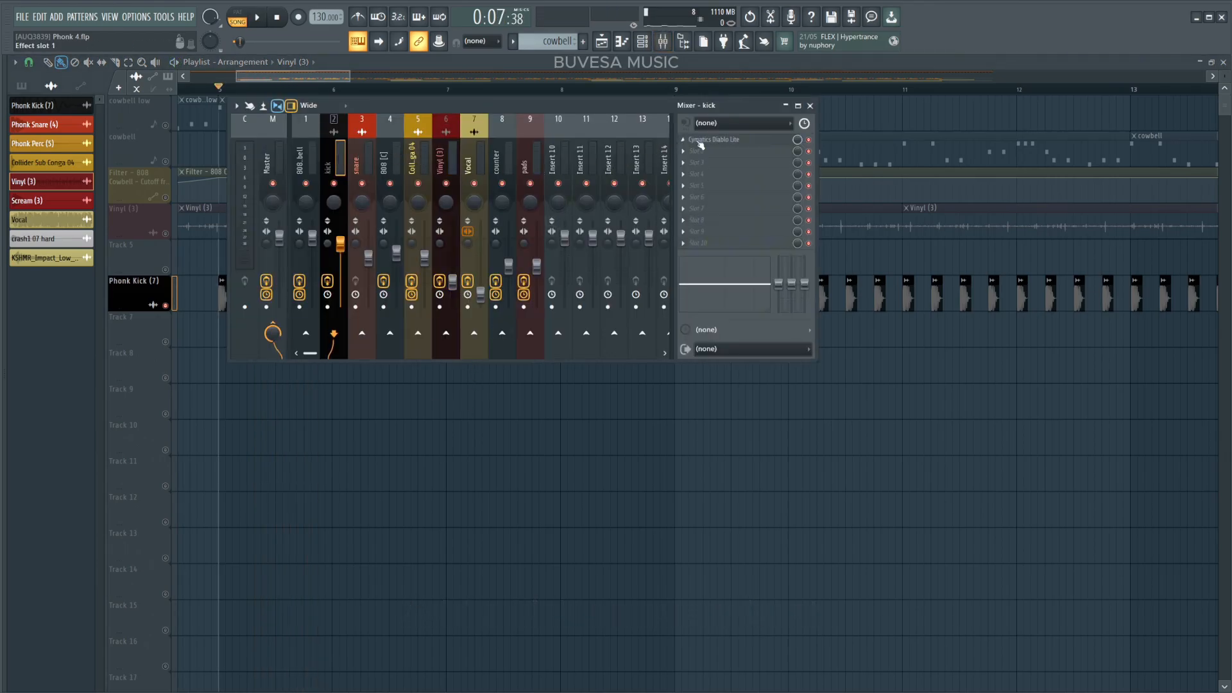
pyautogui.click(700, 140)
pyautogui.press('space')
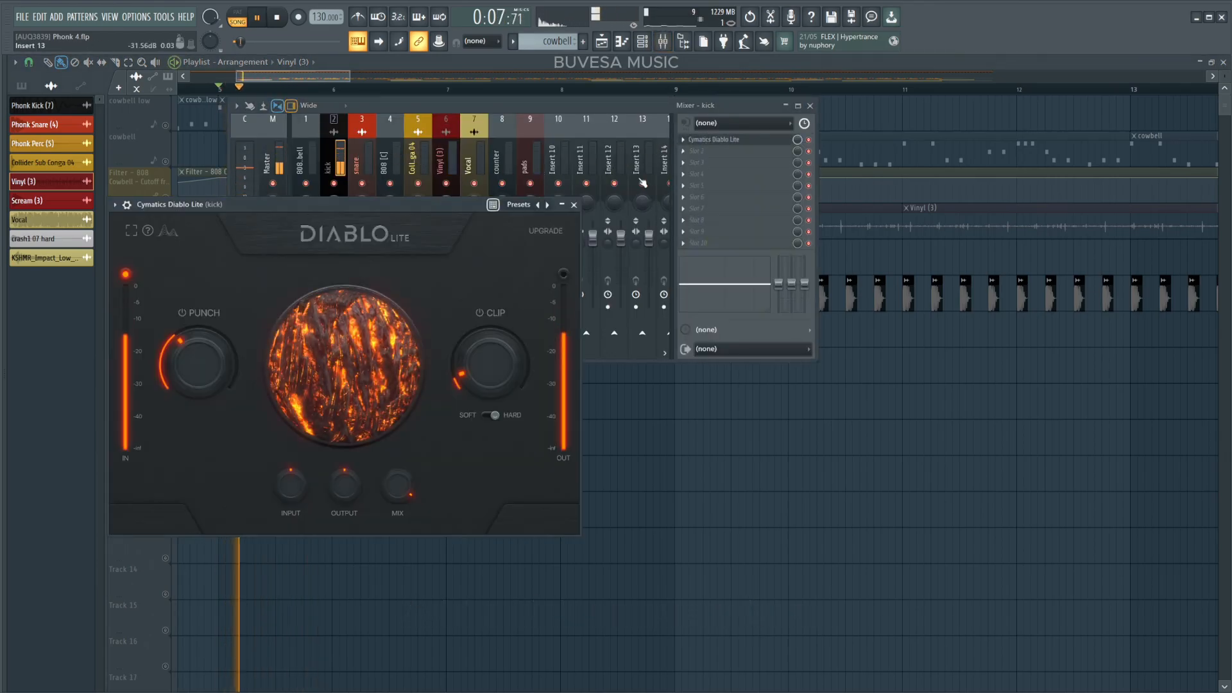
pyautogui.click(574, 205)
pyautogui.click(810, 105)
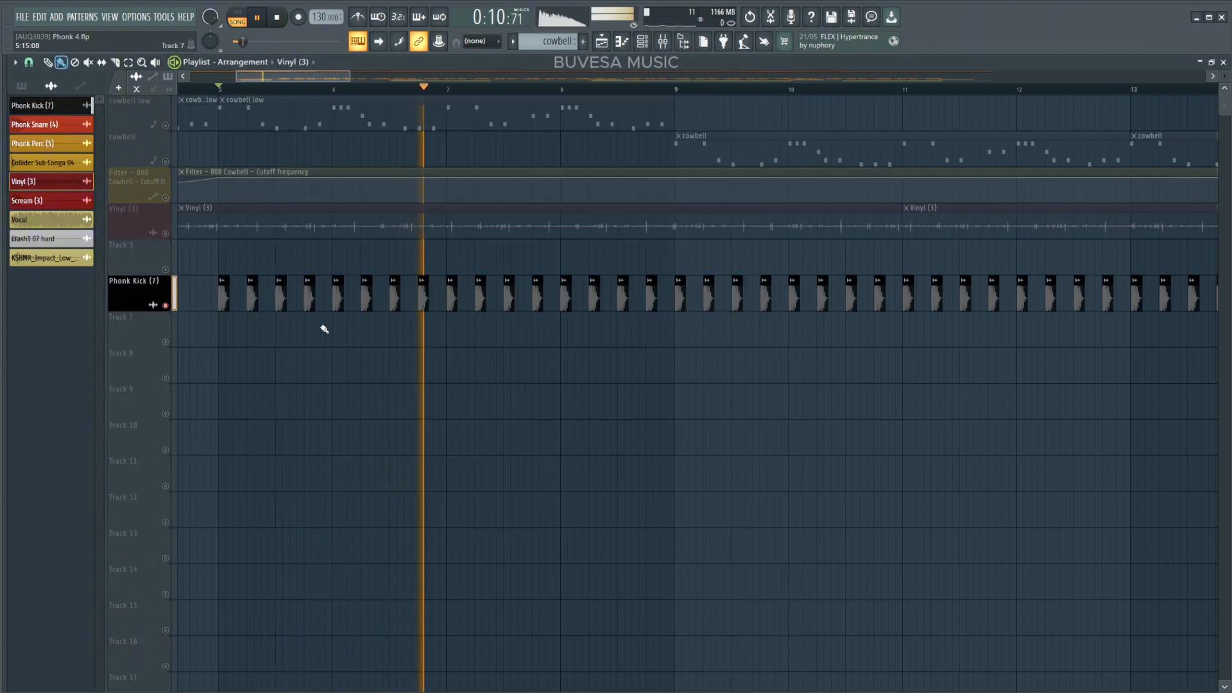
# Unmute the Vinyl, cowbell, cowbell low and filter automation tracks and play the arrangement.
pyautogui.click(165, 233)
pyautogui.click(166, 162)
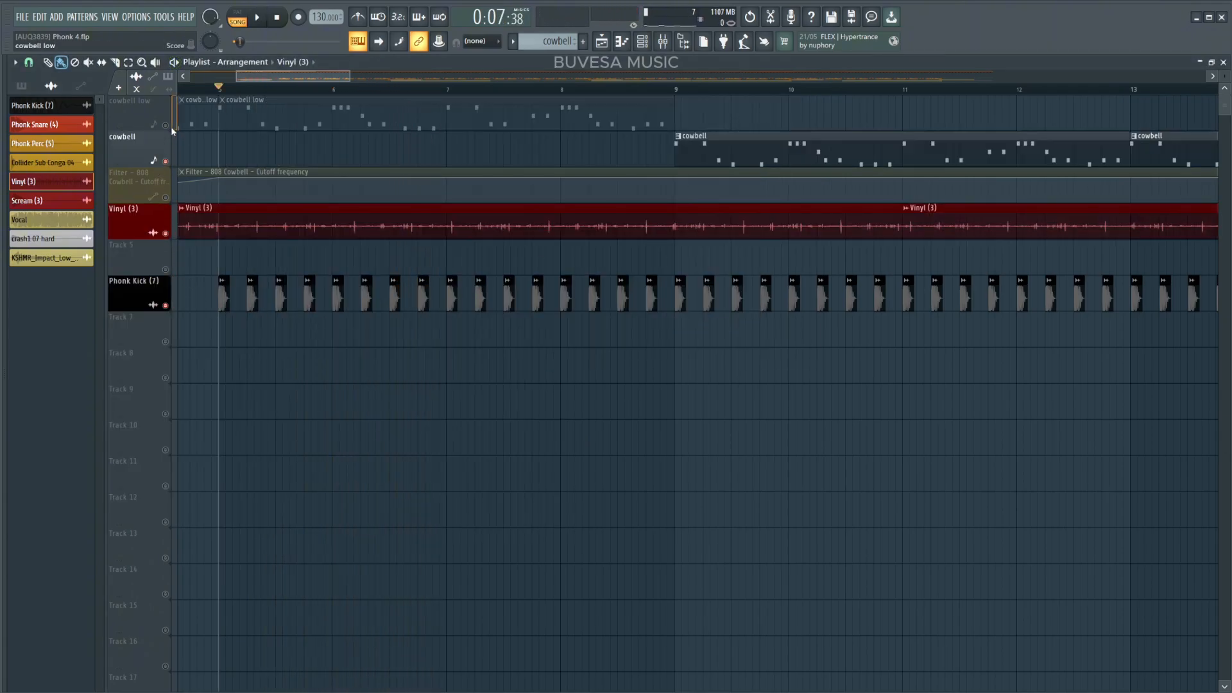
pyautogui.click(166, 125)
pyautogui.click(166, 197)
pyautogui.press('space')
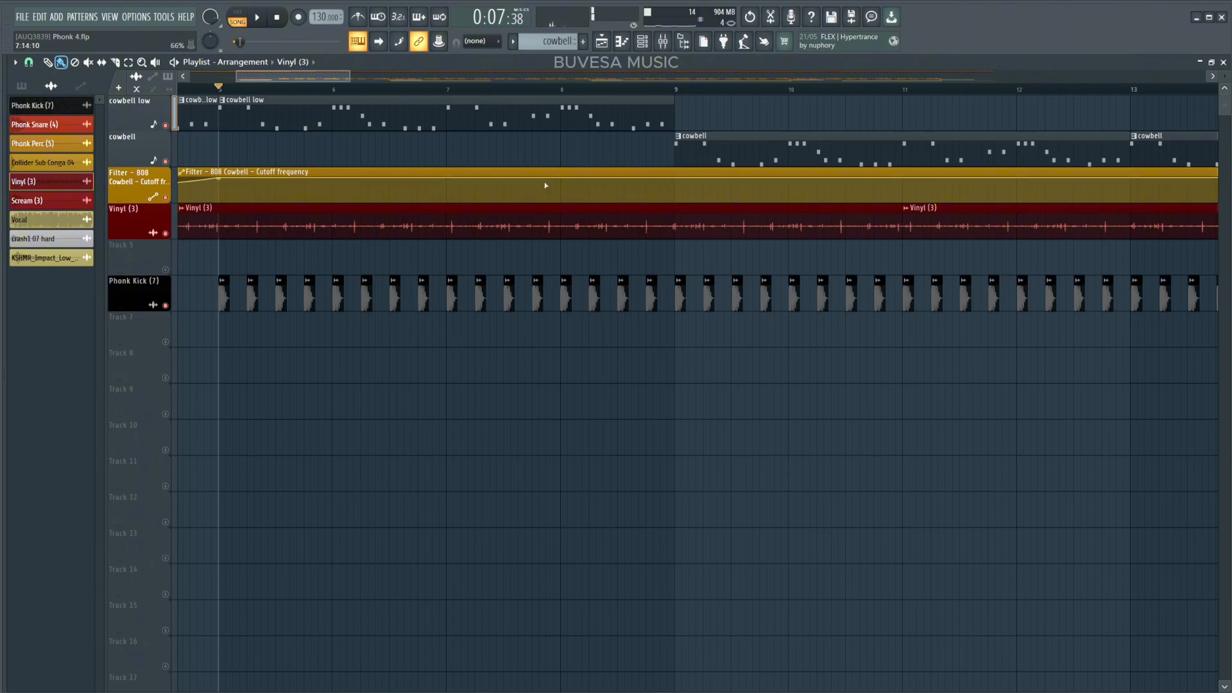
# Play the arrangement starting from bar 9.
pyautogui.click(675, 90)
pyautogui.press('space')
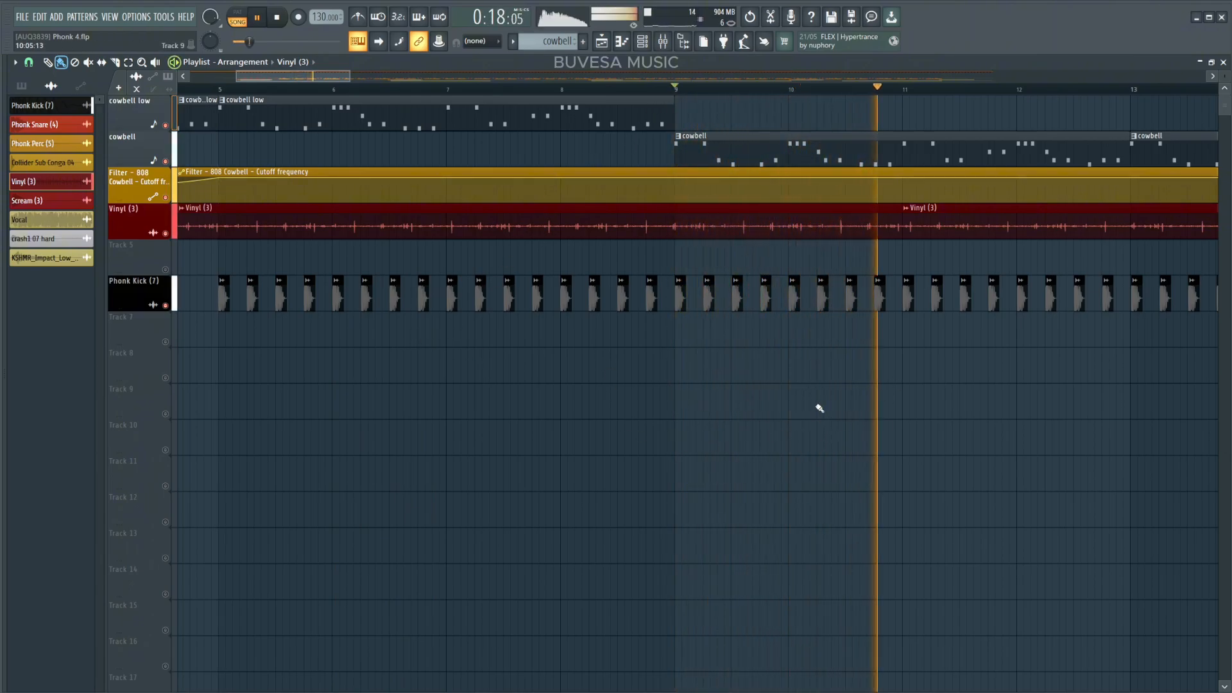
pyautogui.press('space')
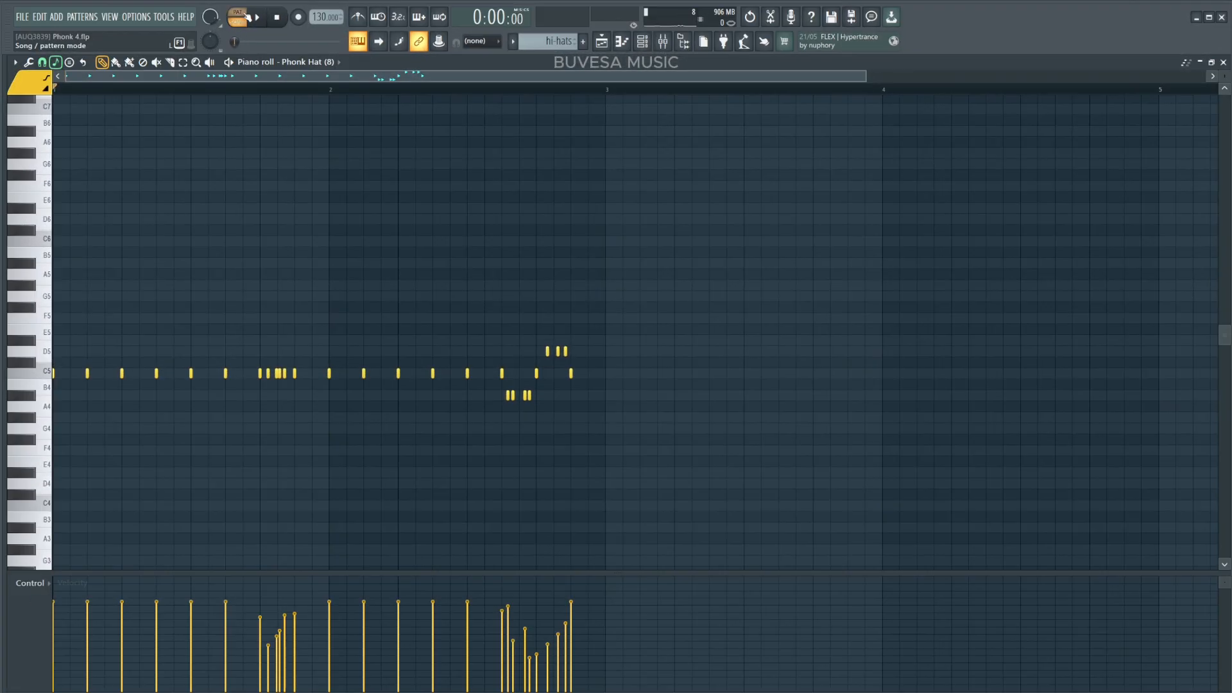
# Review the Phonk Hat pattern in the piano roll and play the hi-hats in the arrangement.
pyautogui.scroll(3, 225, 159)
pyautogui.moveTo(225, 246); pyautogui.dragTo(640, 211)
pyautogui.press('space')
pyautogui.scroll(-2, 493, 234)
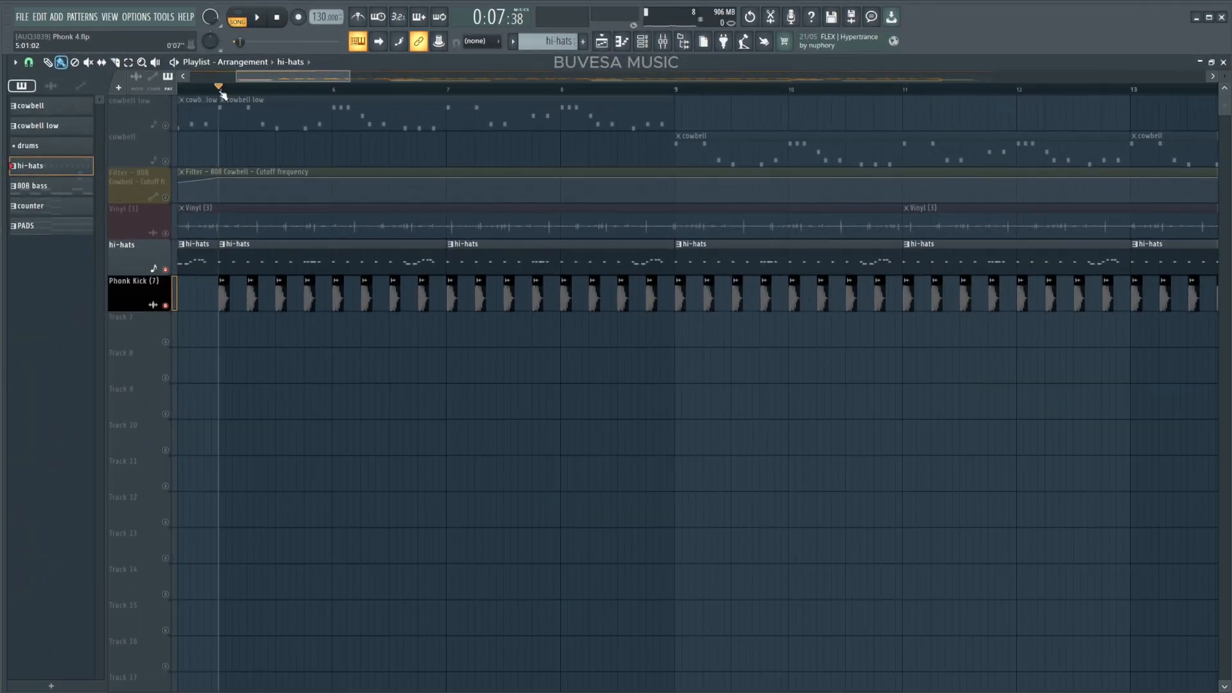
pyautogui.press('space')
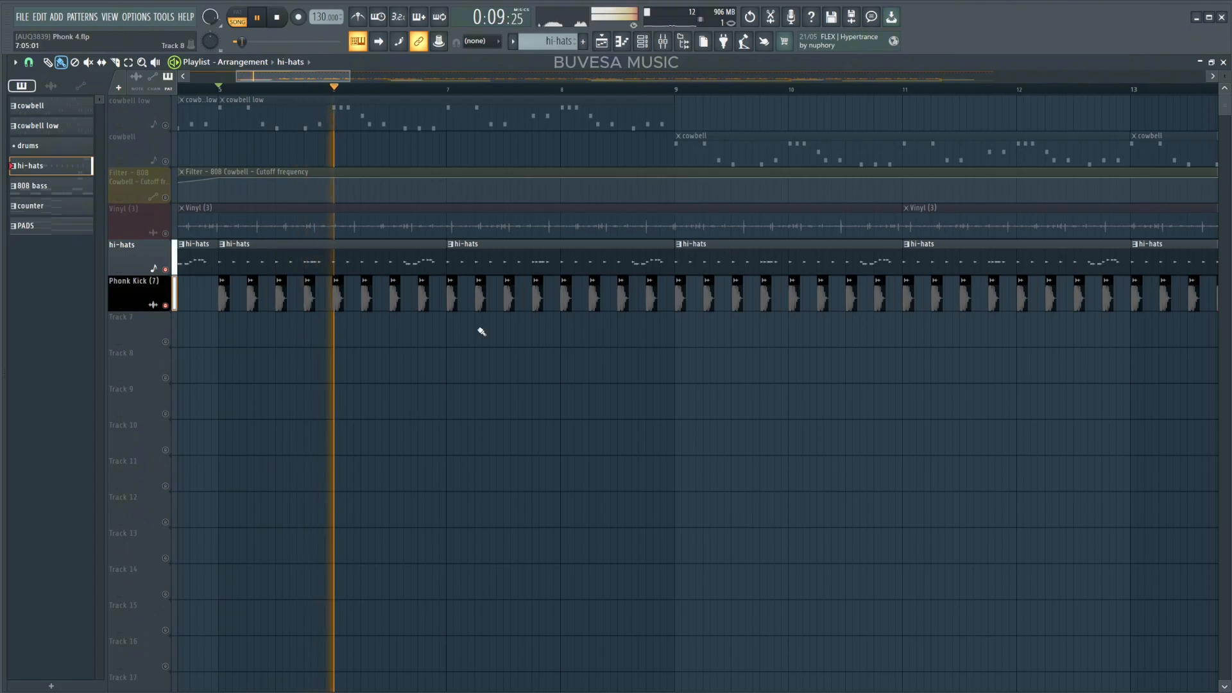
pyautogui.press('space')
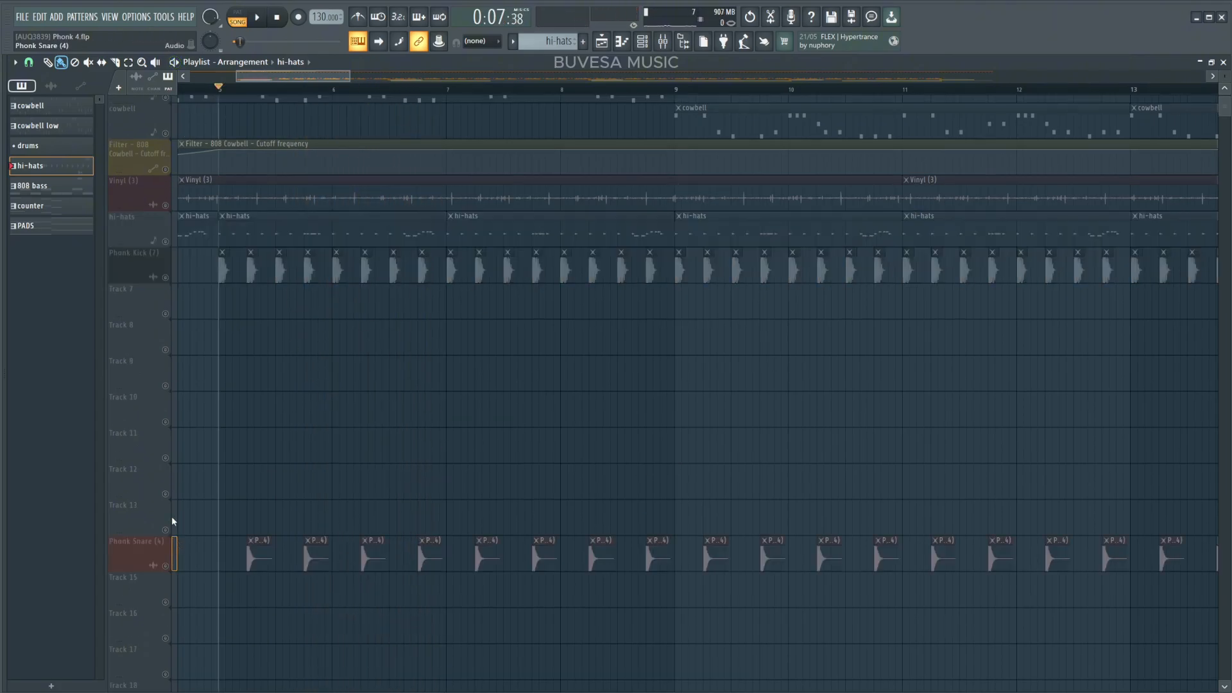
# Inspect the snare, perc and Collider Sub Conga 04 tracks, opening the conga clip's channel settings.
pyautogui.moveTo(171, 545); pyautogui.dragTo(168, 319)
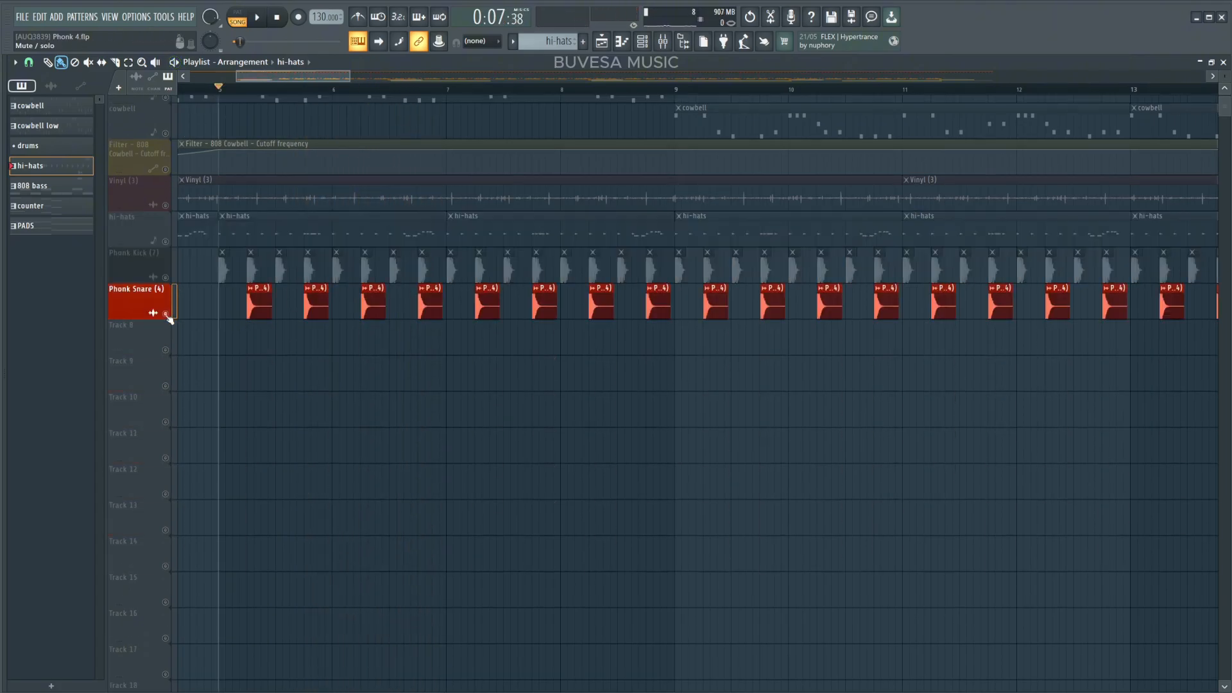
pyautogui.click(165, 277)
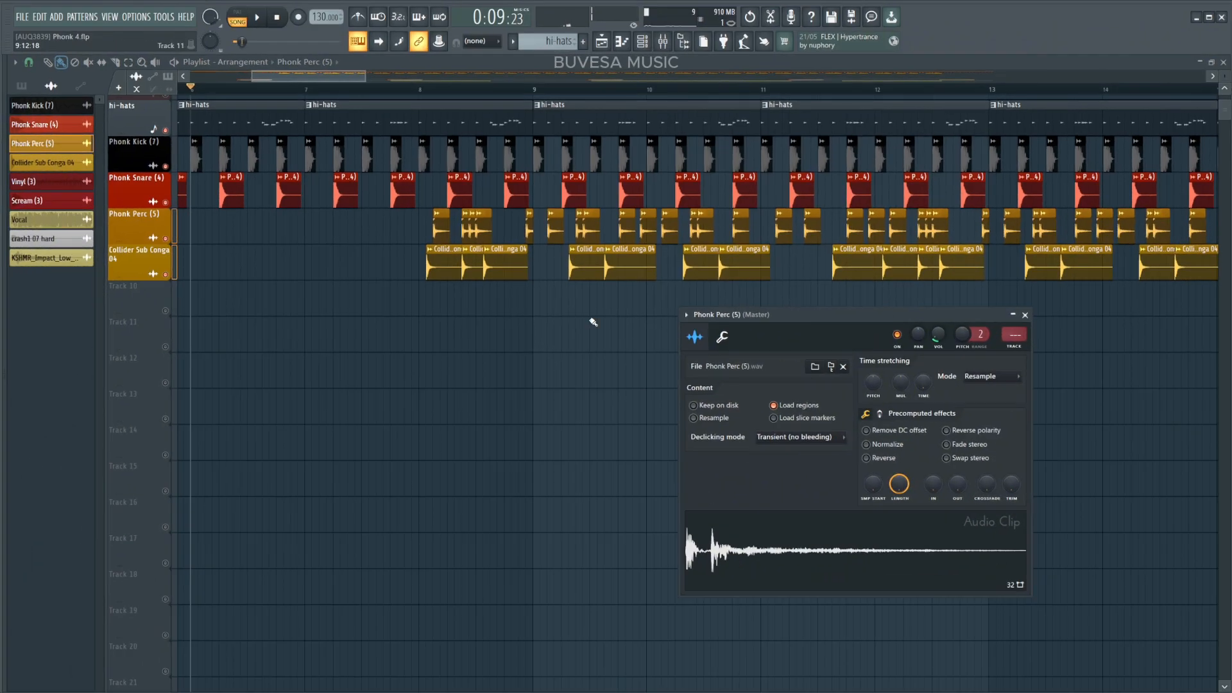
pyautogui.doubleClick(482, 277)
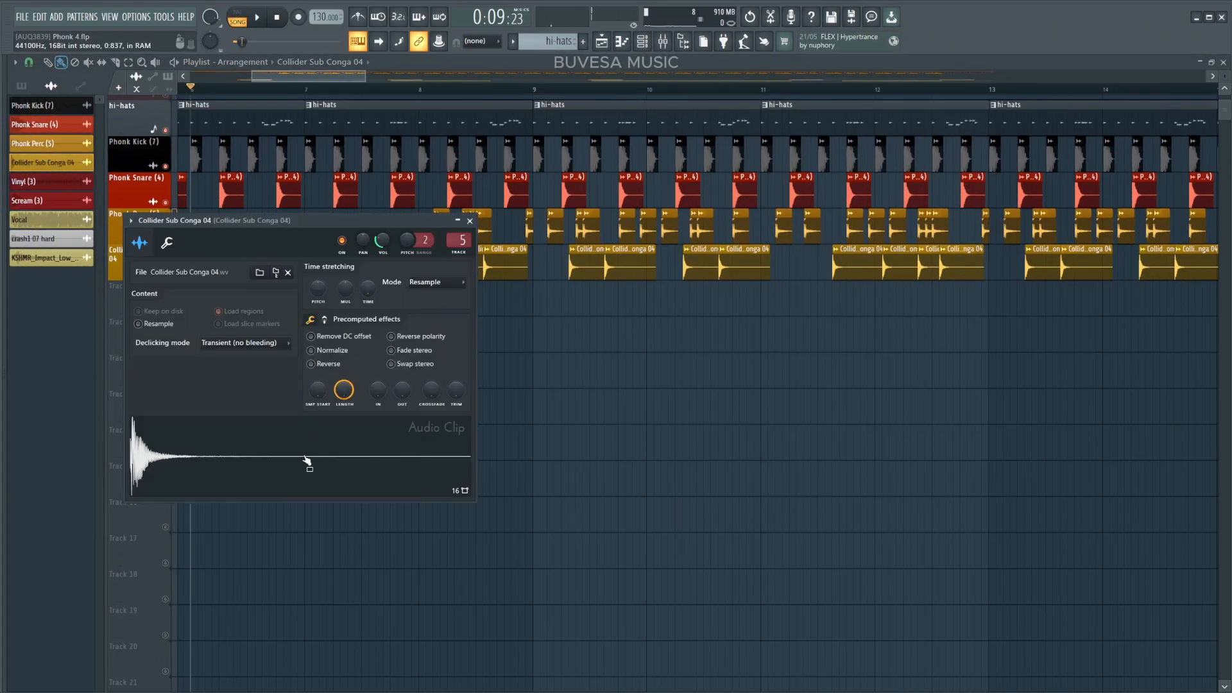
pyautogui.click(471, 222)
# Open the 808 bass pattern in the piano roll to view its notes.
pyautogui.press('space')
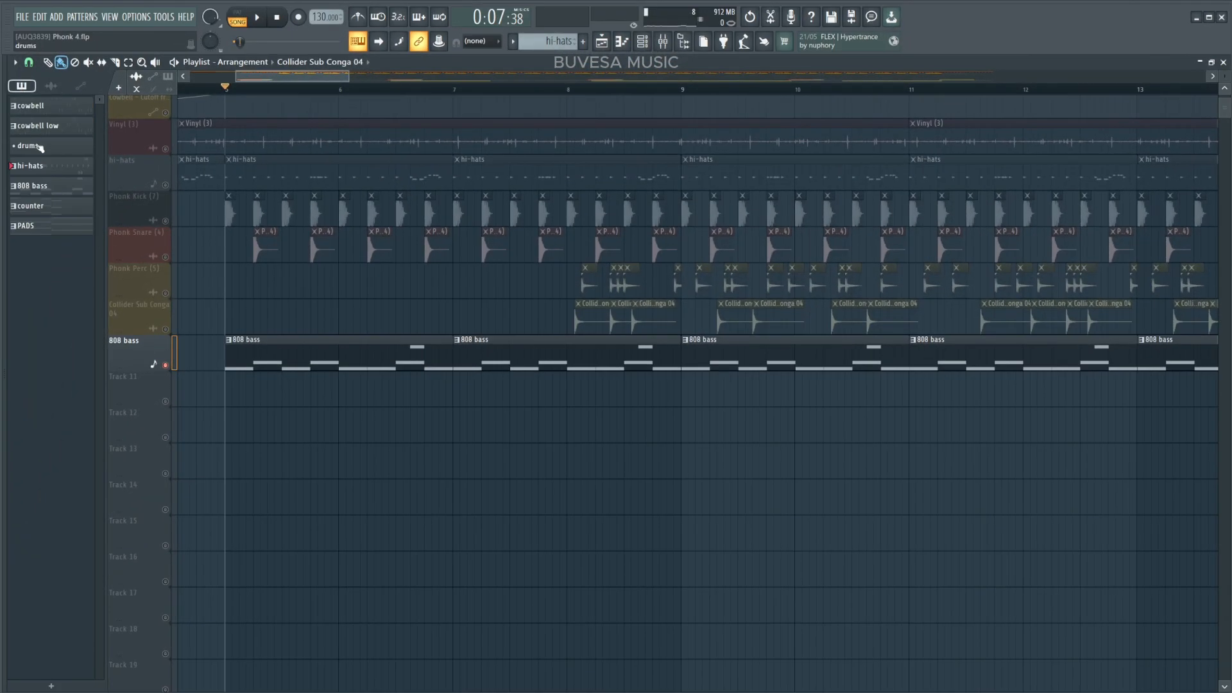
pyautogui.doubleClick(299, 359)
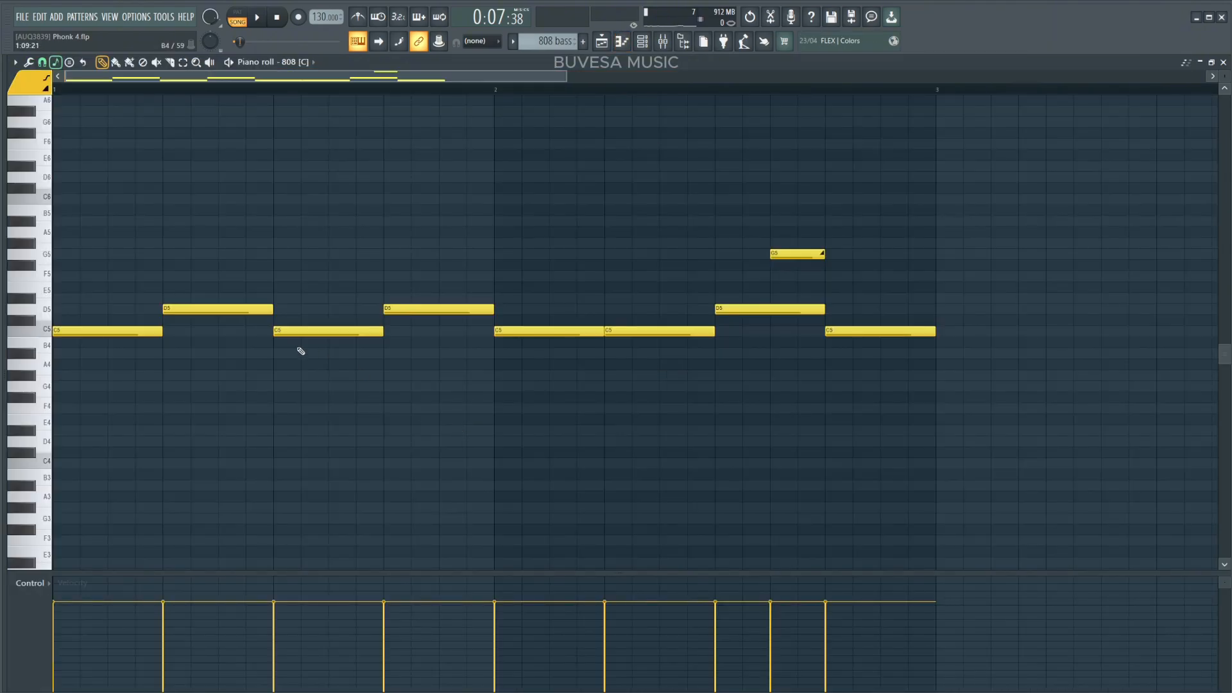
pyautogui.scroll(2, 308, 391)
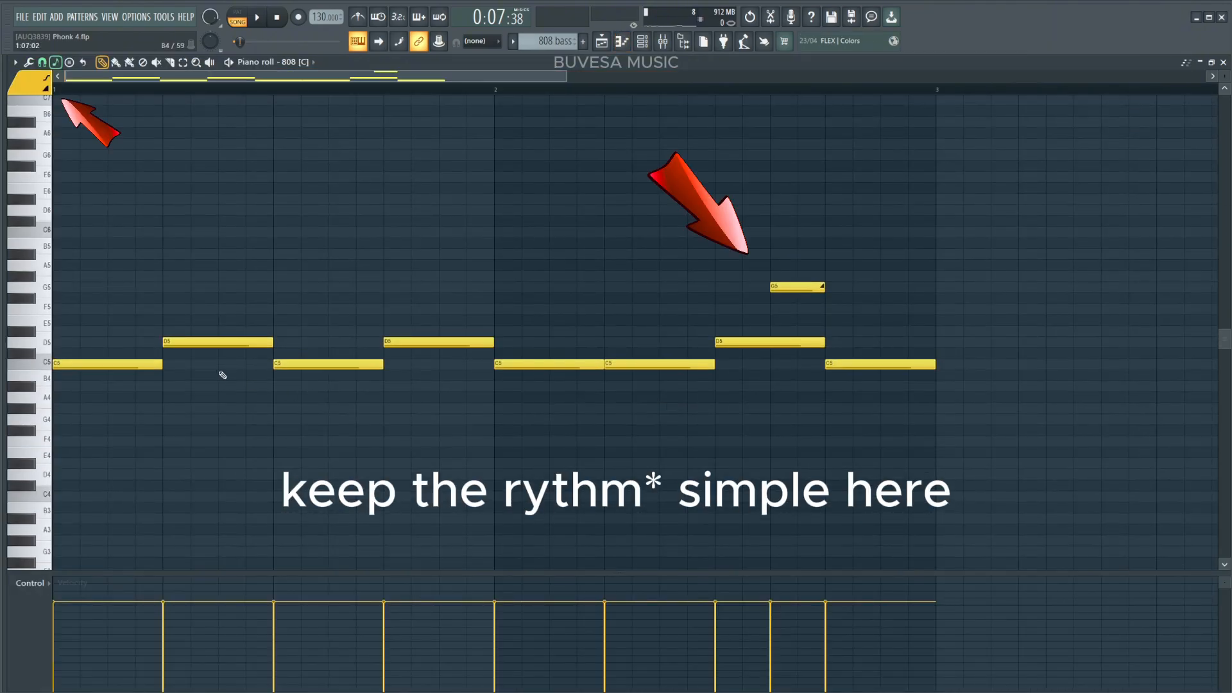
# Open the 808 mixer channel's Fruity WaveShaper and Kickstart 2 effects to inspect their settings.
pyautogui.press('space')
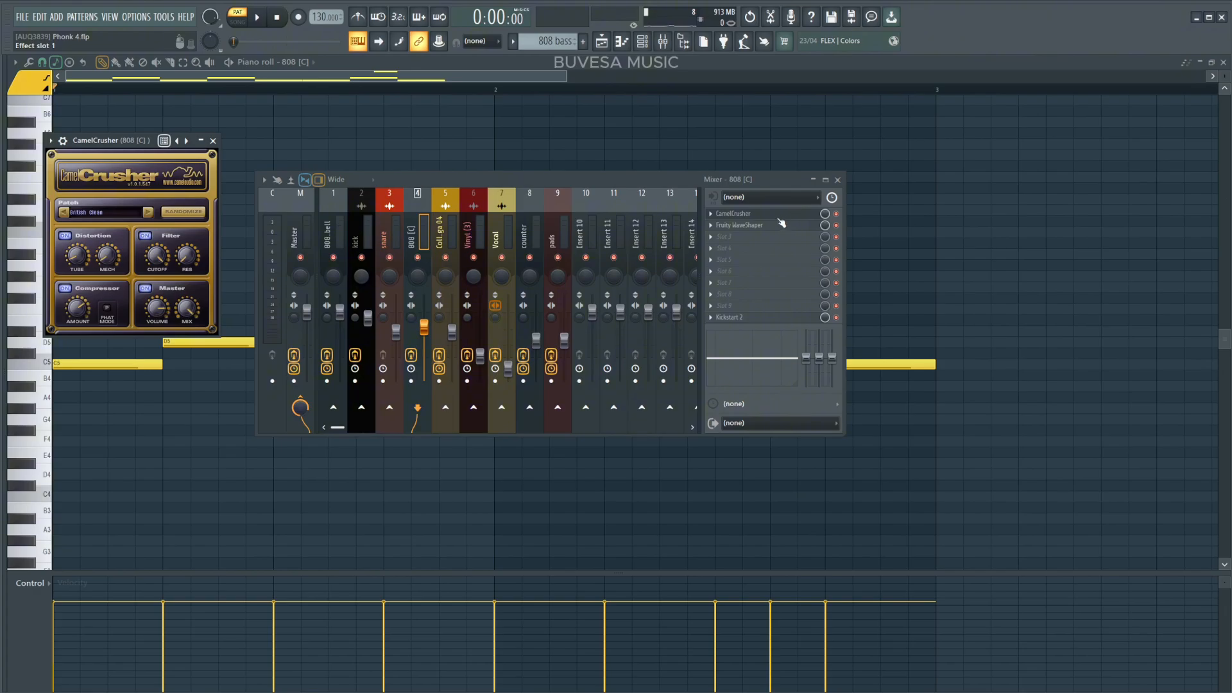
pyautogui.click(779, 226)
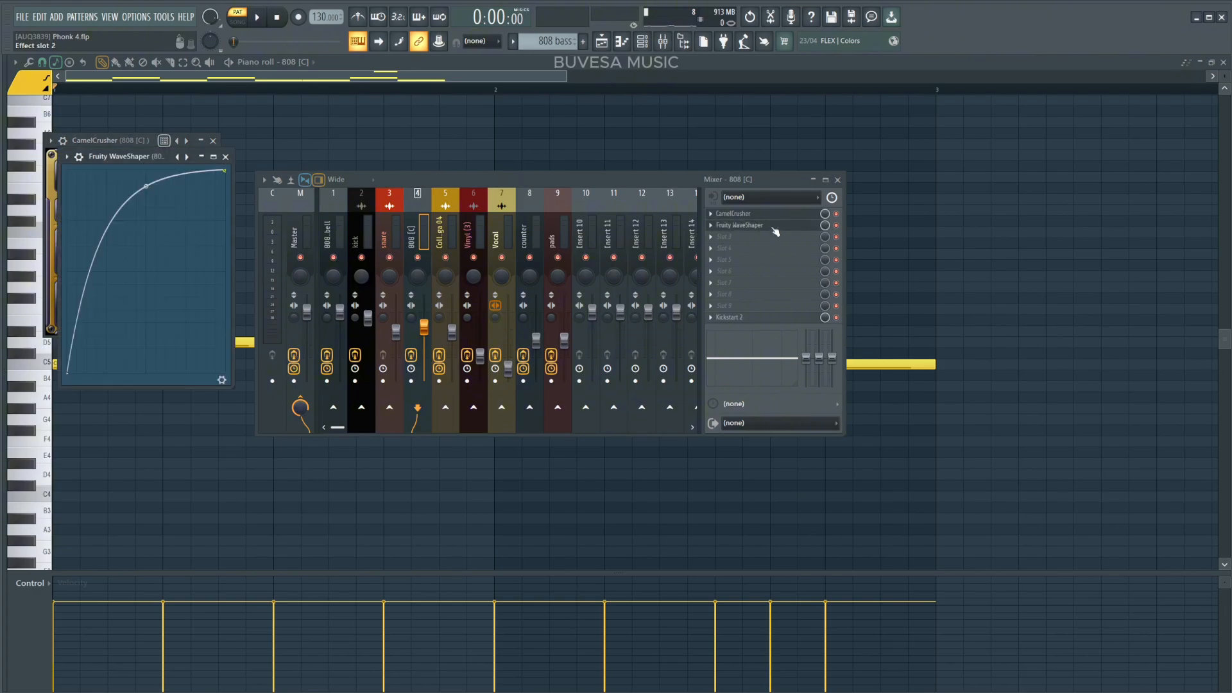
pyautogui.click(757, 323)
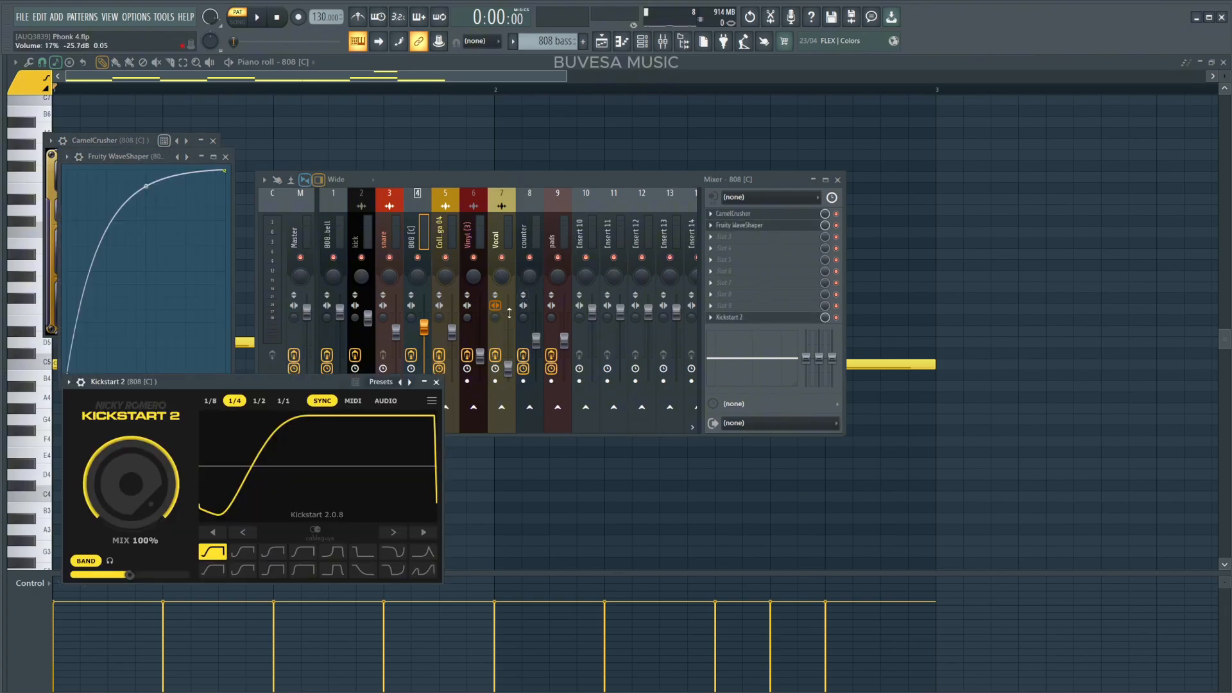
# Play the 808 pattern while switching the 808 channel's effects off and back on to compare.
pyautogui.press('space')
pyautogui.click(411, 356)
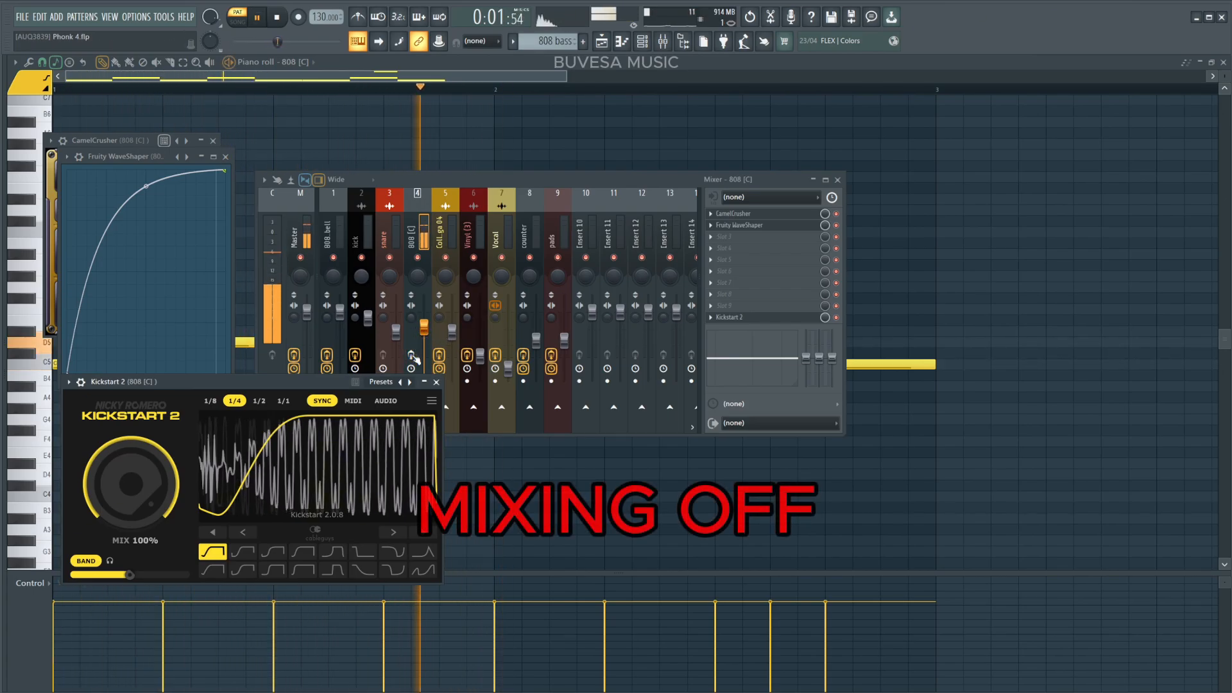
pyautogui.click(411, 356)
pyautogui.press('space')
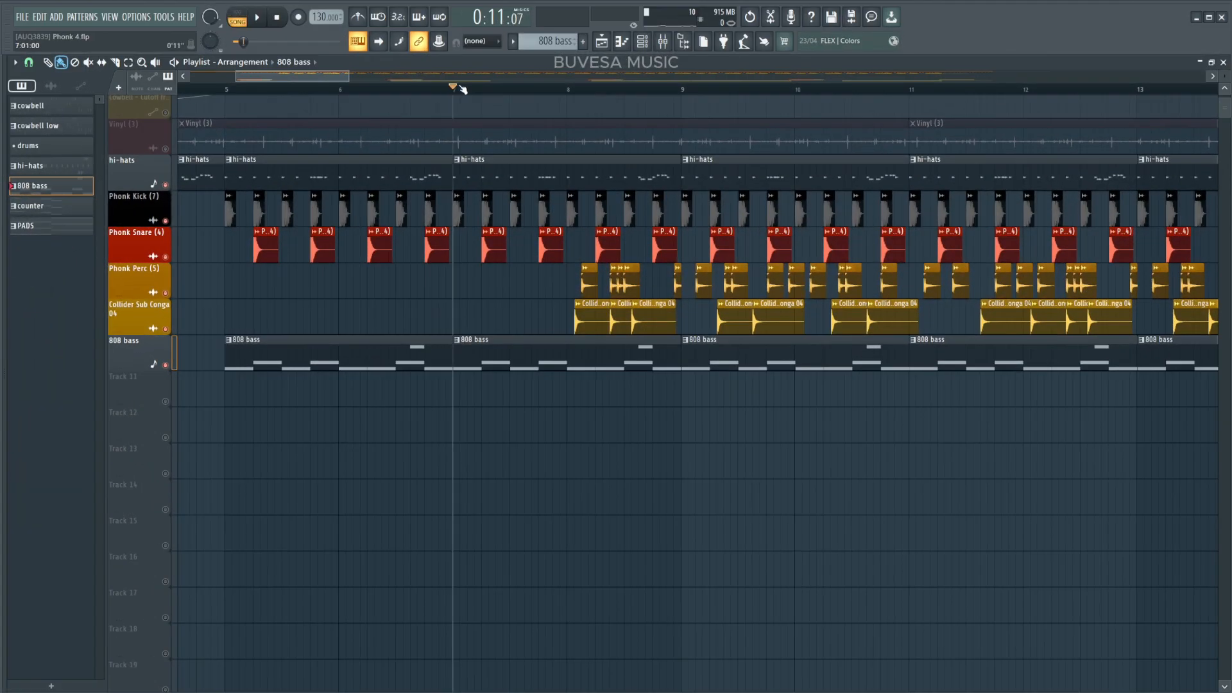
# Move the Scream, KSHMR_Impact_Low_02 and crash1 07 hard tracks up beneath the 808 bass track.
pyautogui.press('space')
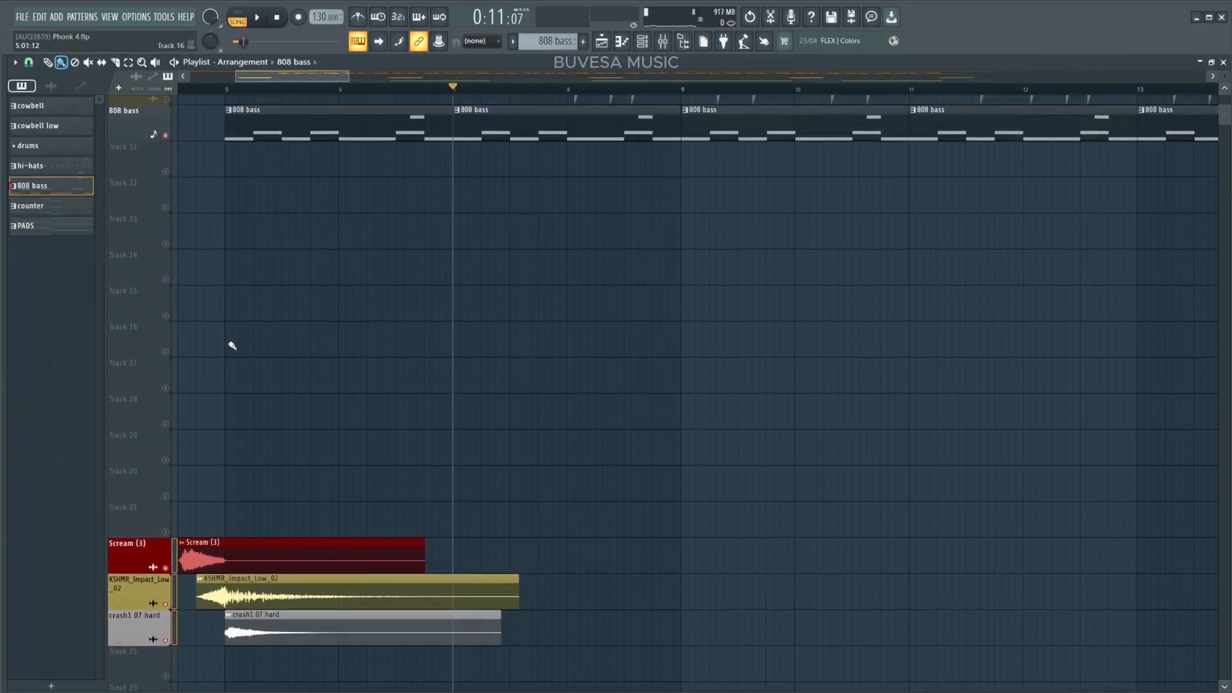
pyautogui.moveTo(173, 562); pyautogui.dragTo(172, 184)
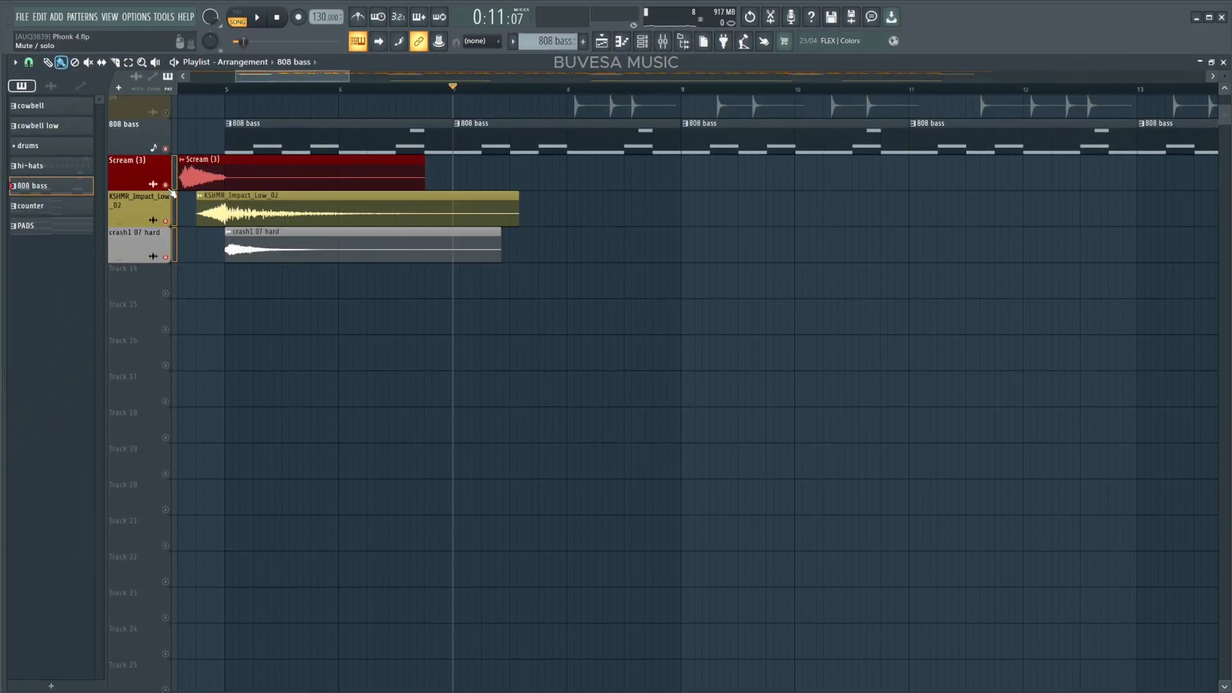
# Isolate the sound-effect tracks and open the Scream and crash1 07 hard clips' settings.
pyautogui.click(167, 150)
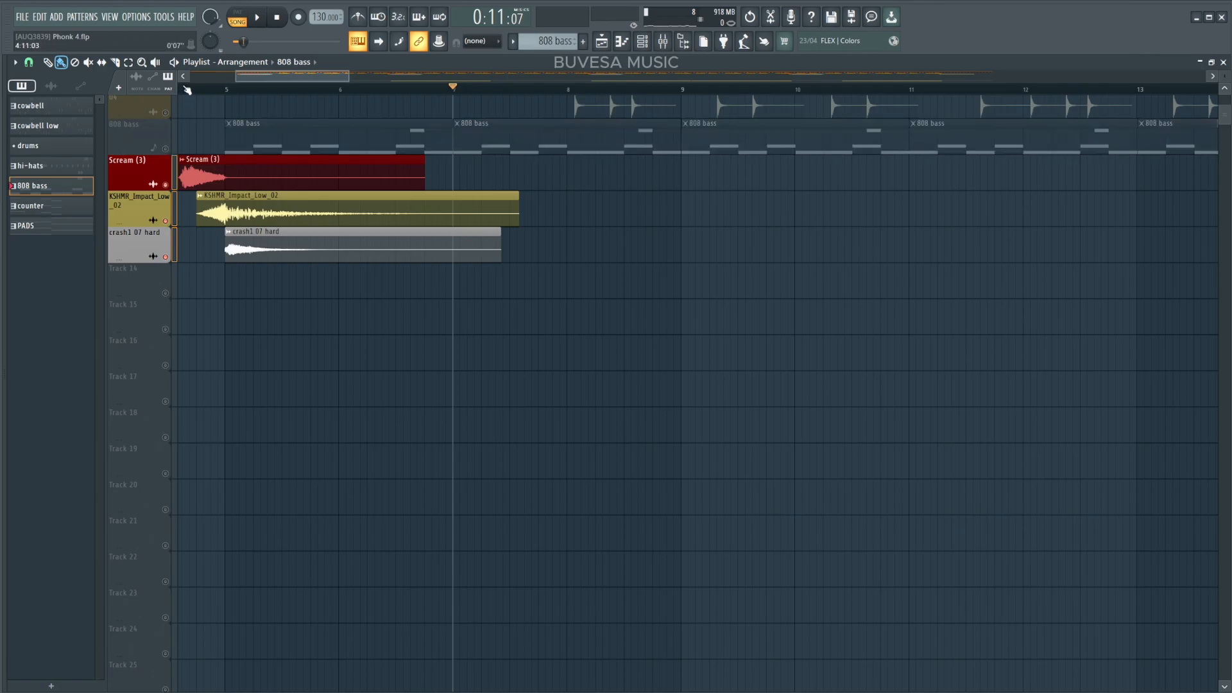
pyautogui.doubleClick(214, 180)
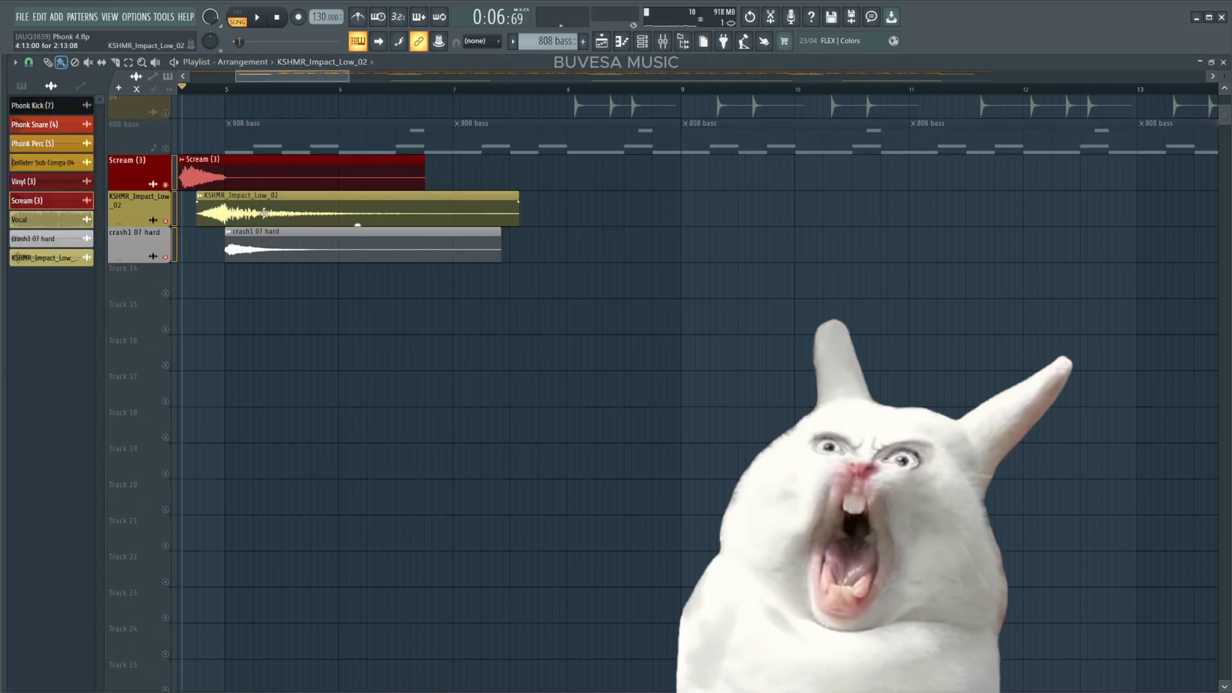
pyautogui.doubleClick(343, 255)
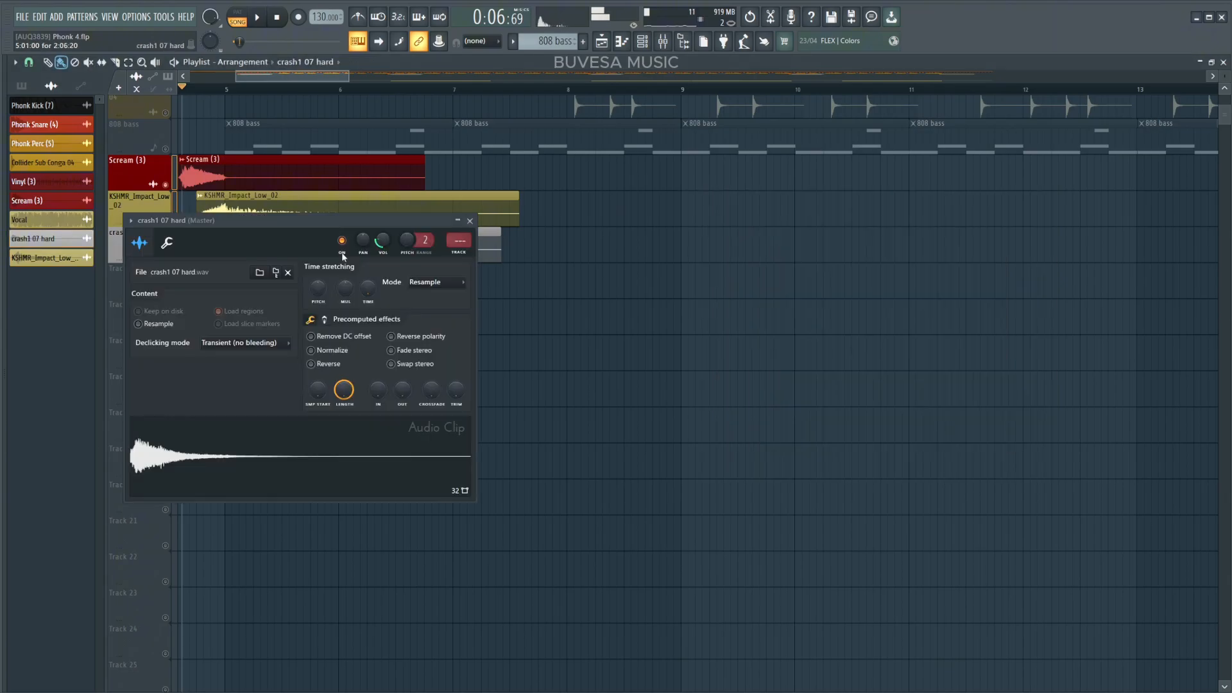
pyautogui.click(471, 221)
# Play the sound effects, then unmute the hi-hats, drum and 808 bass tracks above them.
pyautogui.press('space')
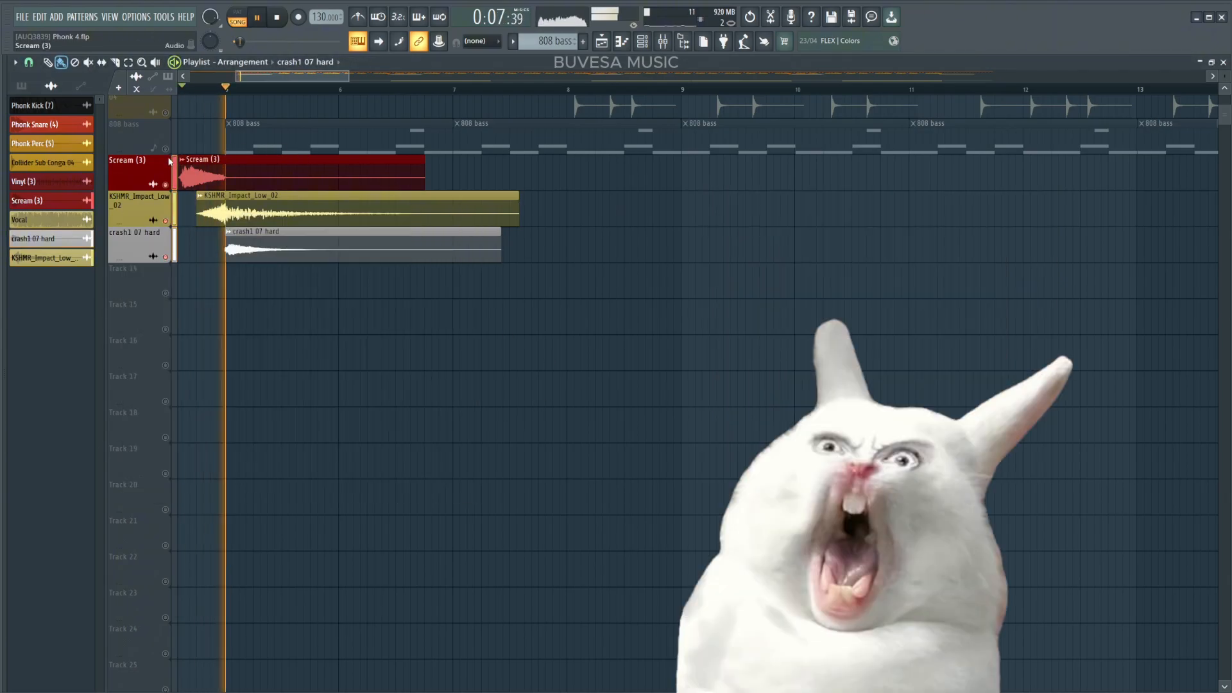
pyautogui.scroll(5, 169, 162)
pyautogui.press('space')
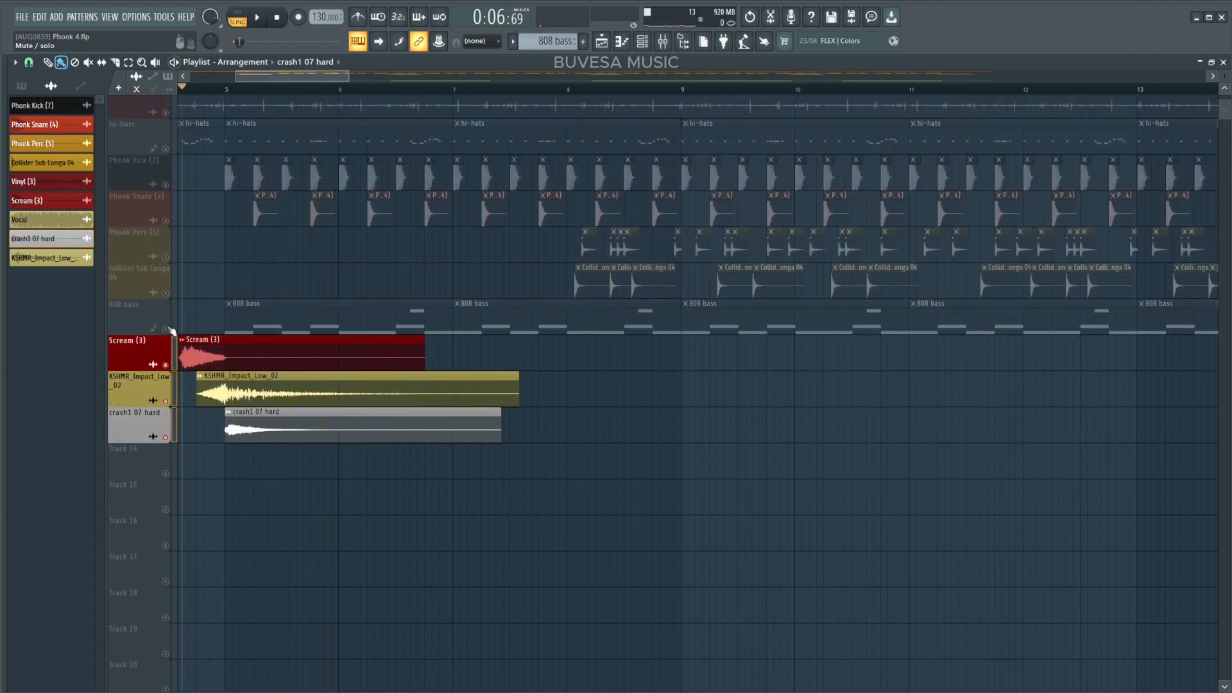
pyautogui.moveTo(165, 329); pyautogui.dragTo(166, 148)
pyautogui.press('space')
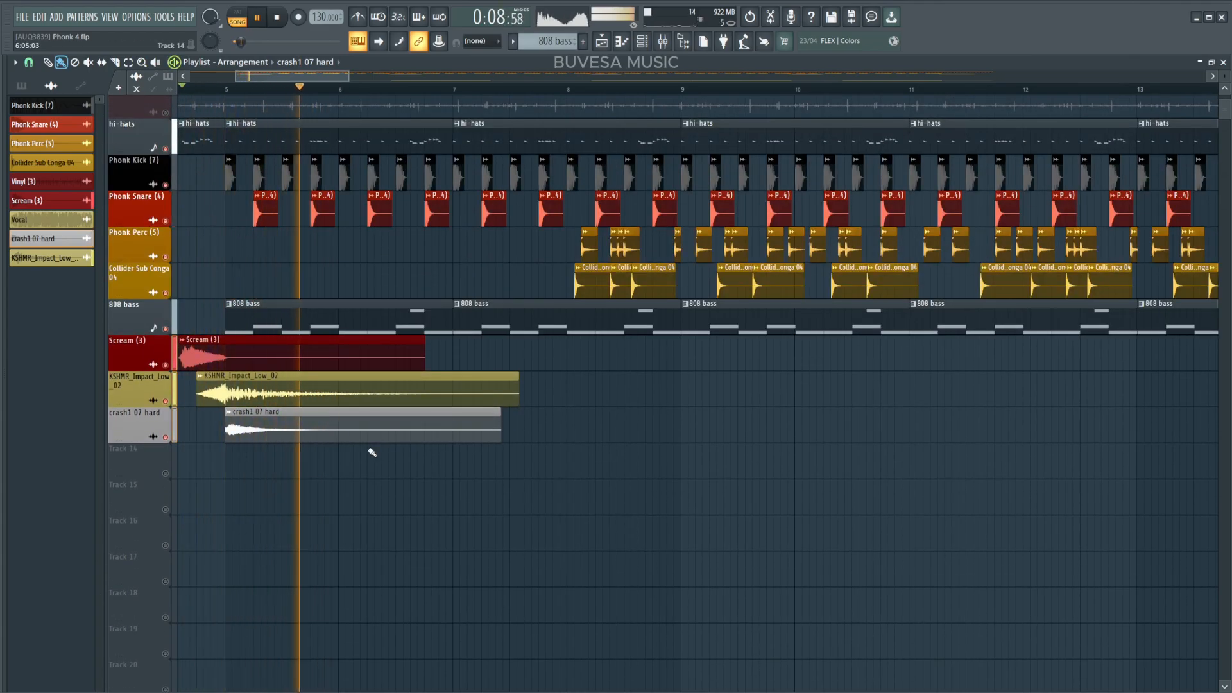
# Close the GMS synth and open the pads channel's Fruity Parametric EQ 2 and Spreader effects.
pyautogui.press('space')
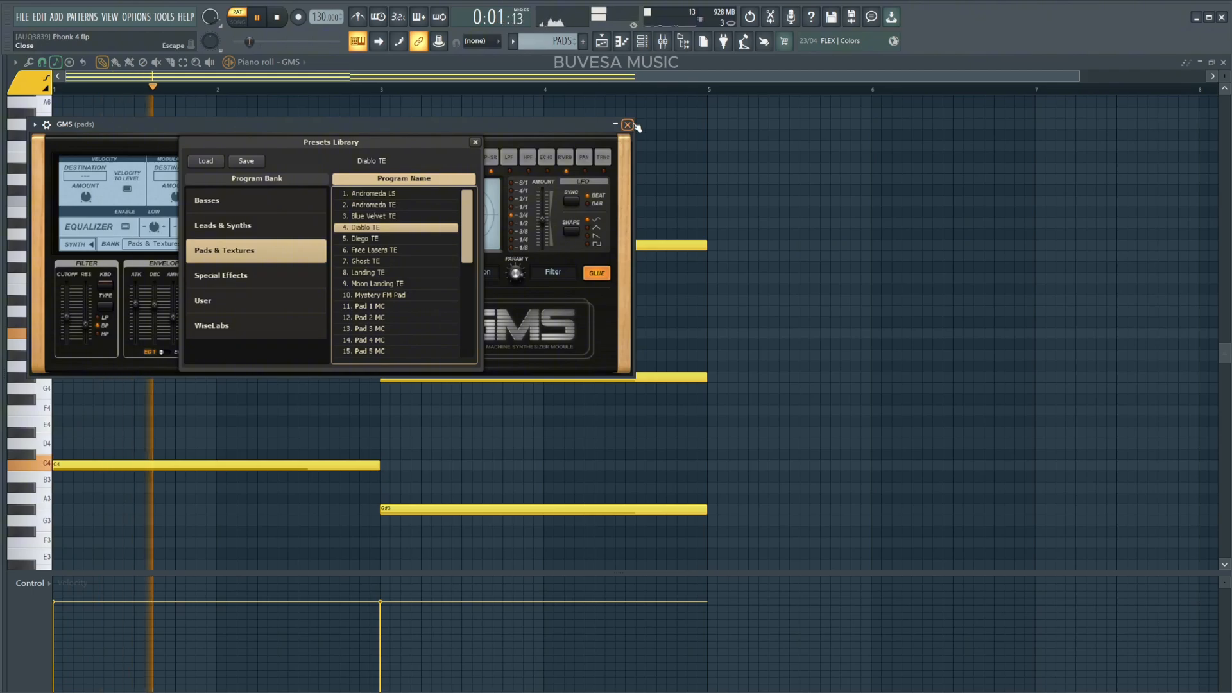
pyautogui.click(627, 126)
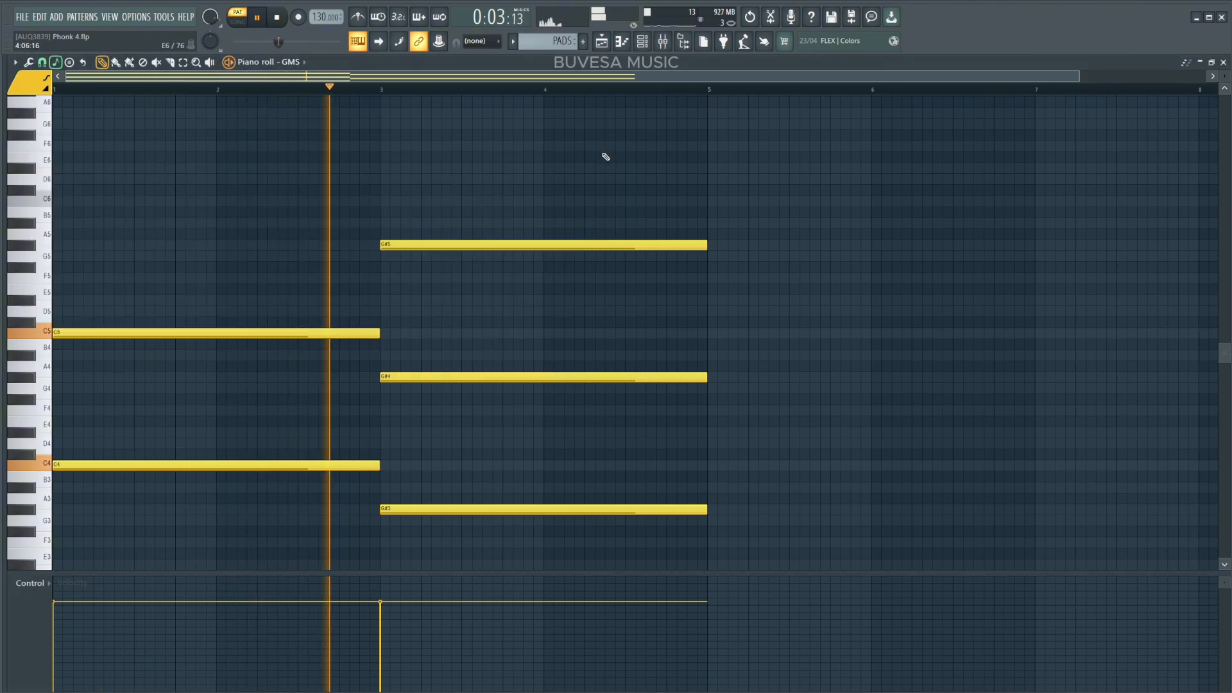
pyautogui.press('F9')
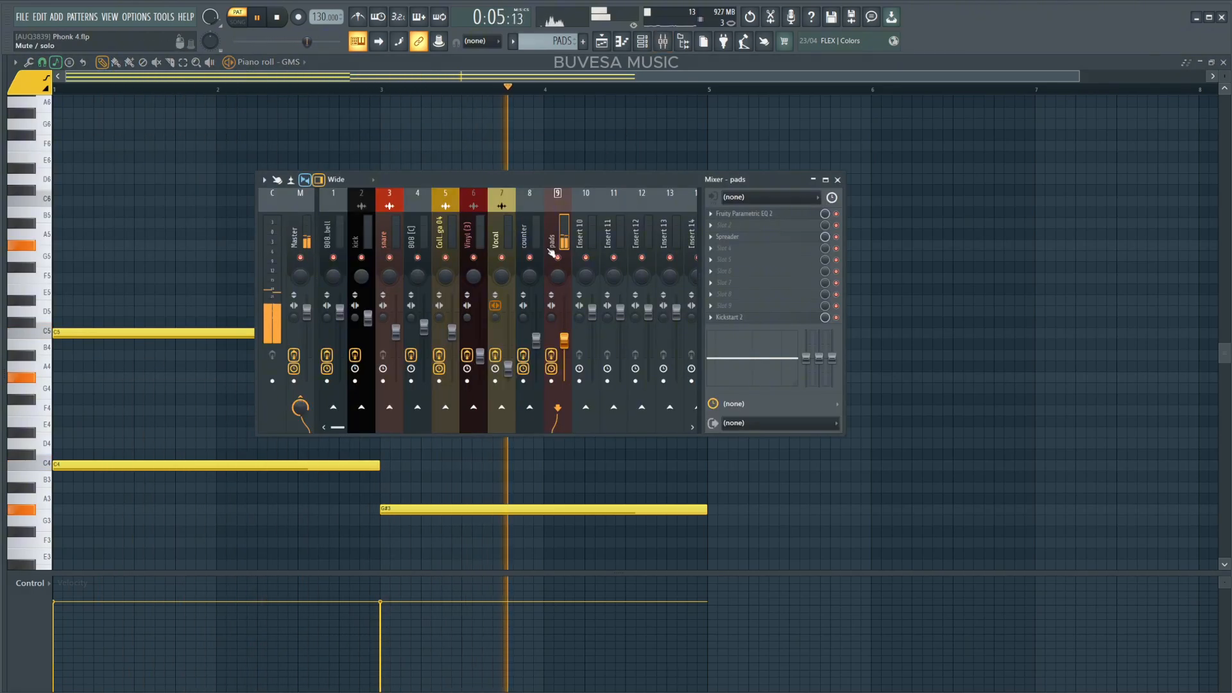
pyautogui.click(750, 214)
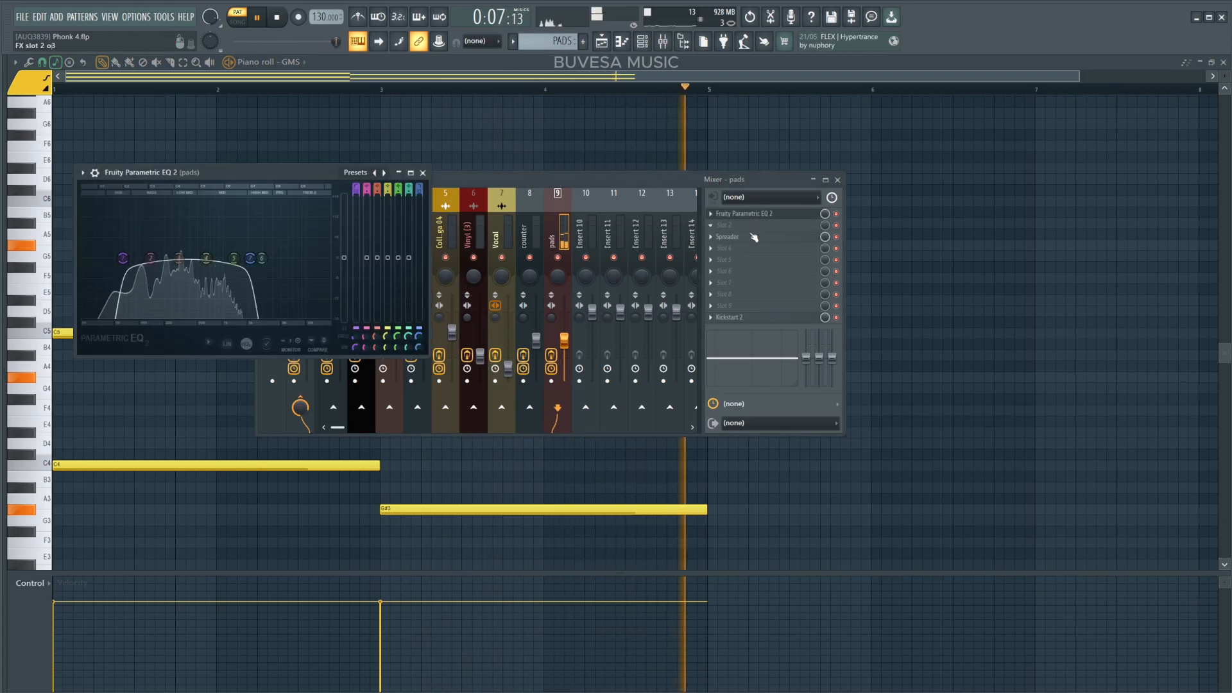
pyautogui.click(754, 238)
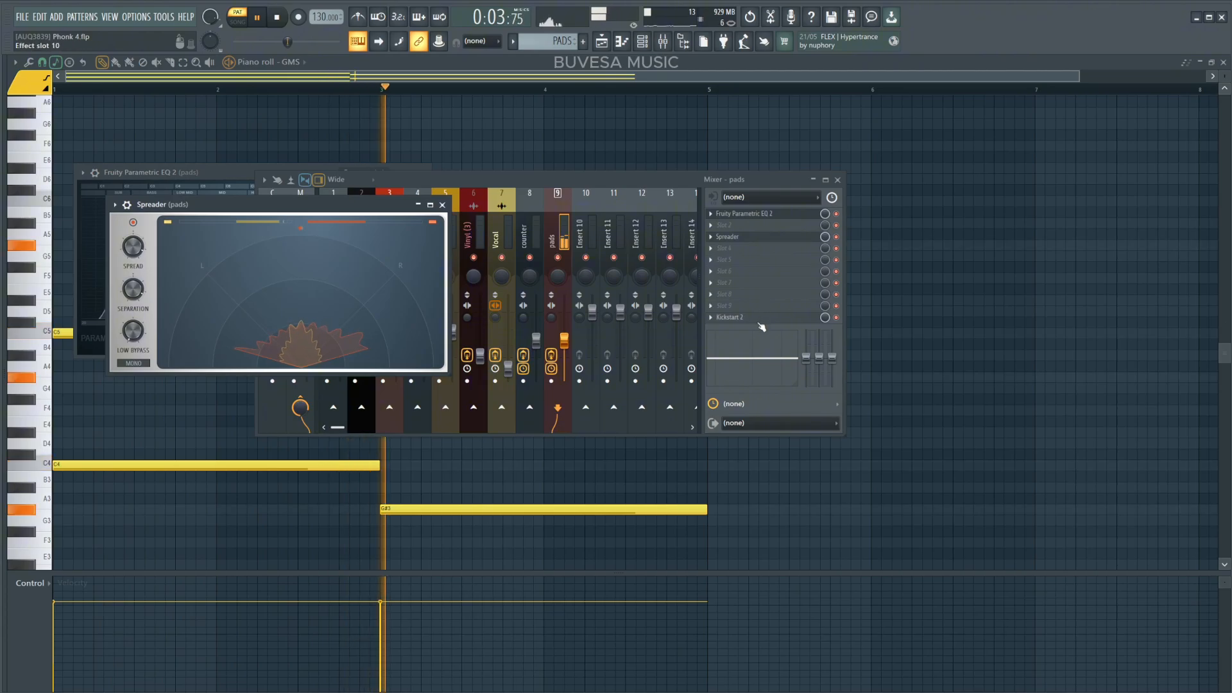
# Open the Kickstart 2 effect on the pads channel and play the pads pattern.
pyautogui.click(840, 242)
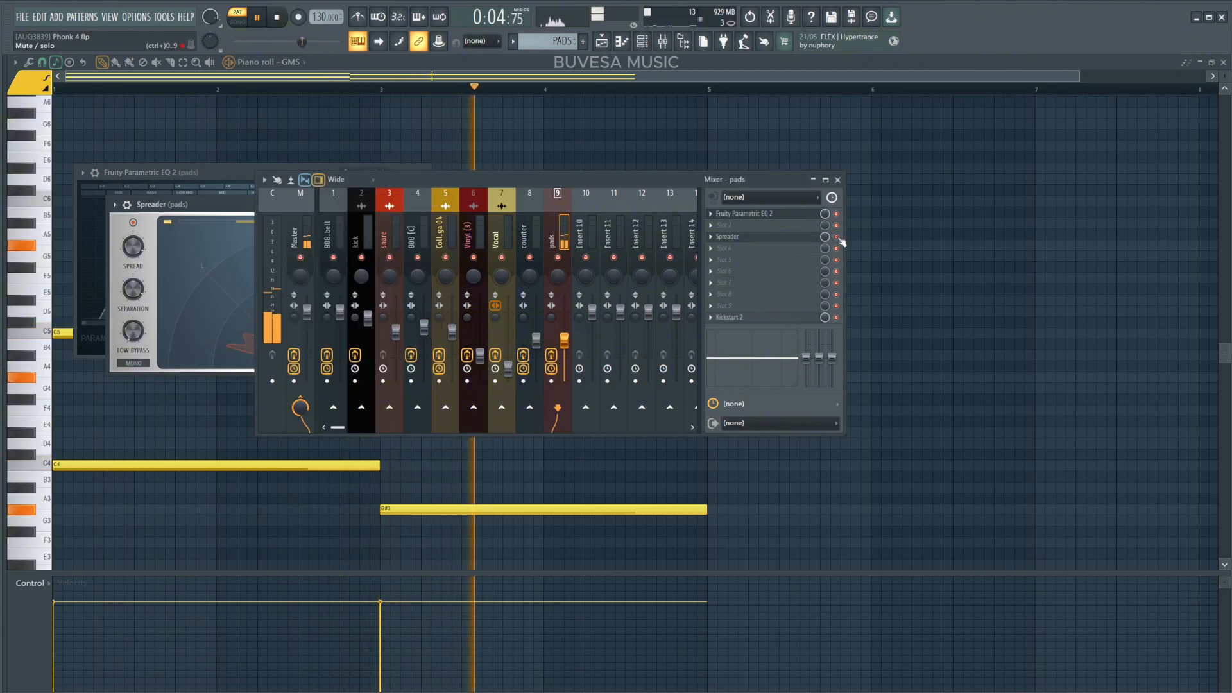
pyautogui.click(766, 315)
pyautogui.press('space')
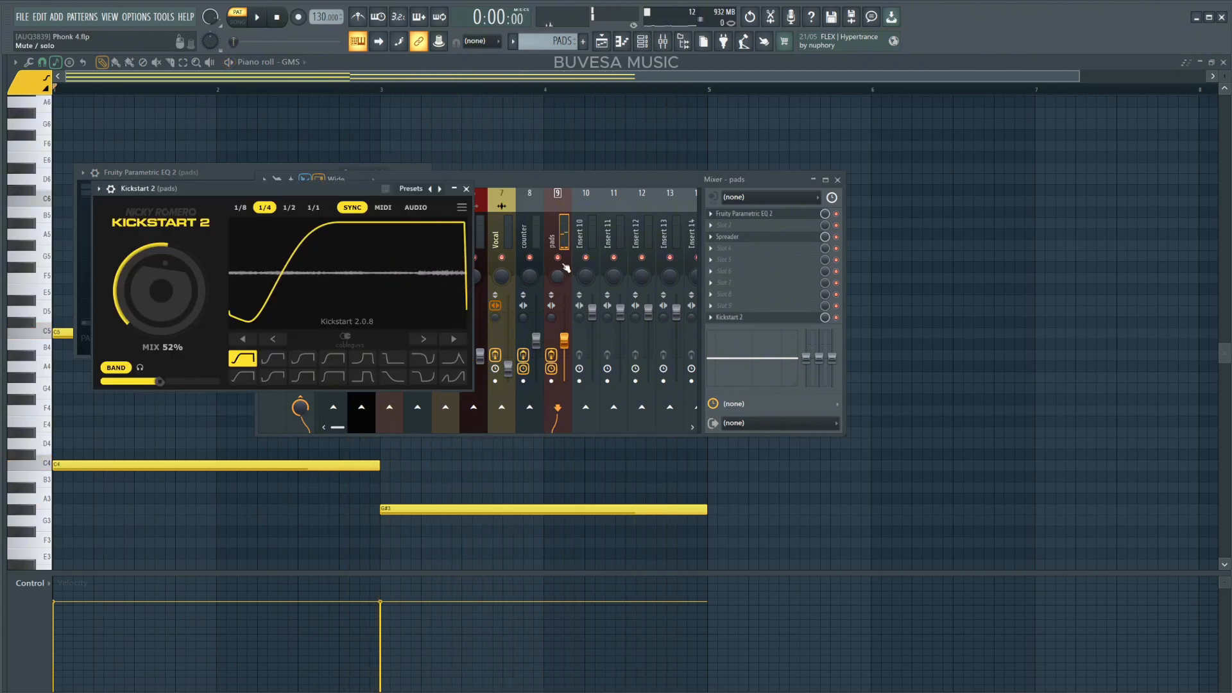
# Switch the pads channel's effects off and back on while playing to compare, then close the mixer.
pyautogui.click(552, 355)
pyautogui.press('space')
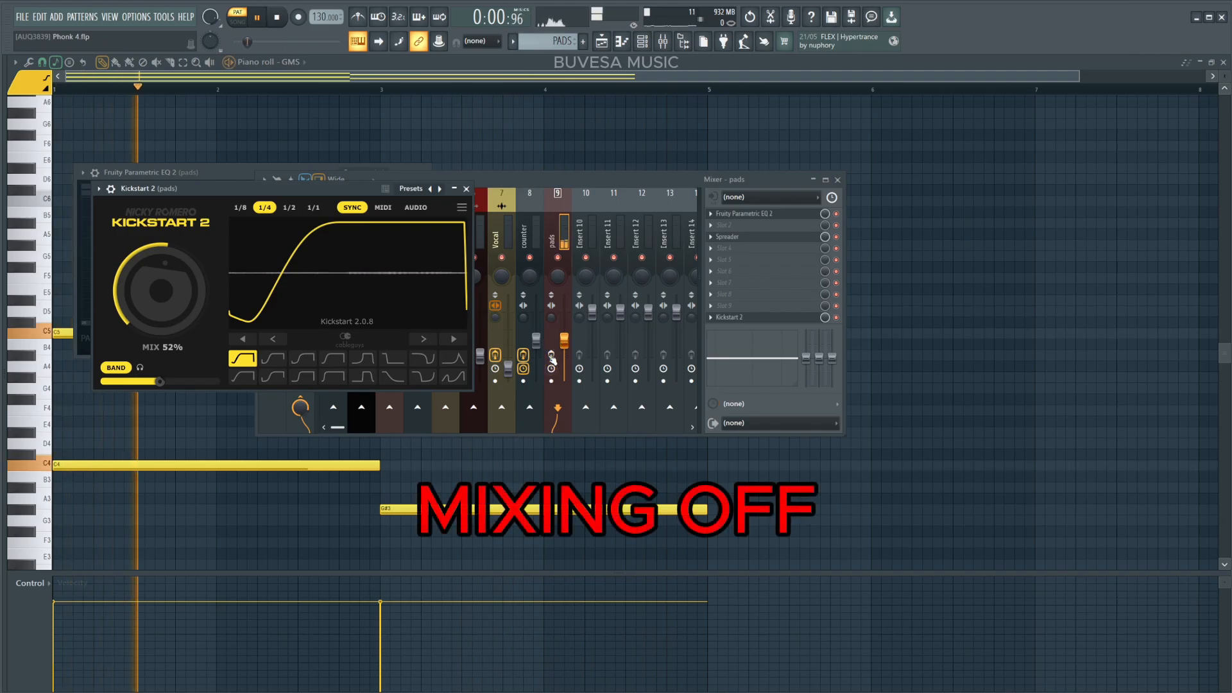
pyautogui.click(551, 355)
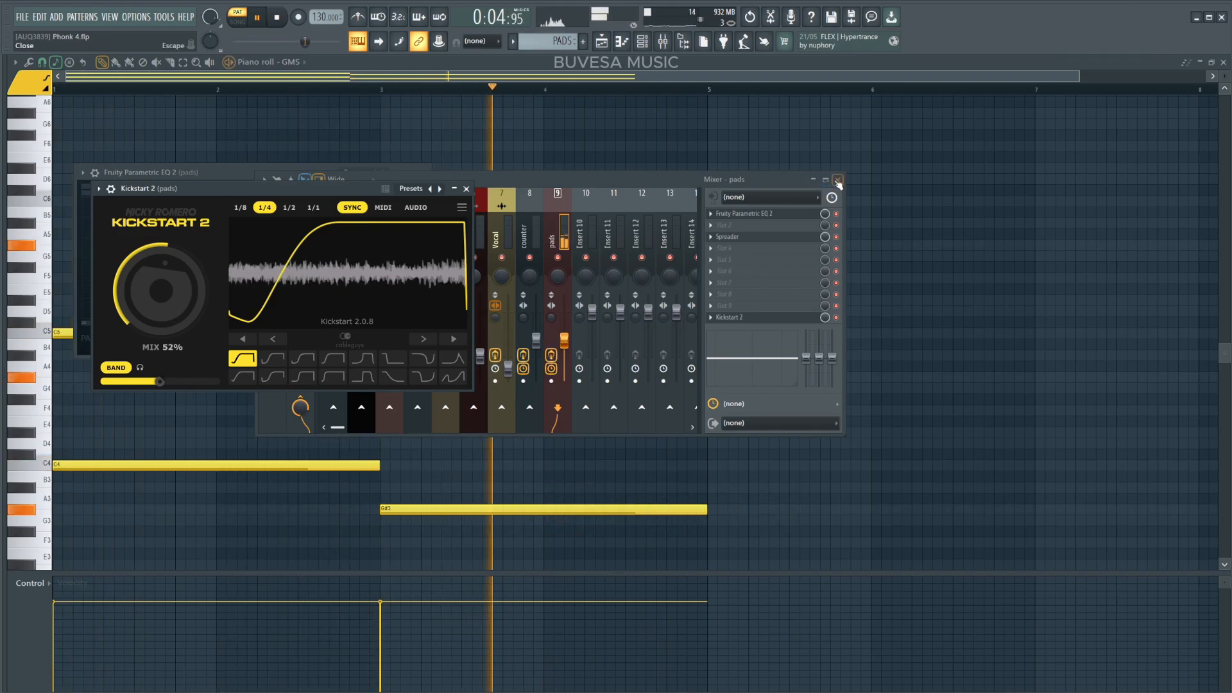
pyautogui.click(837, 181)
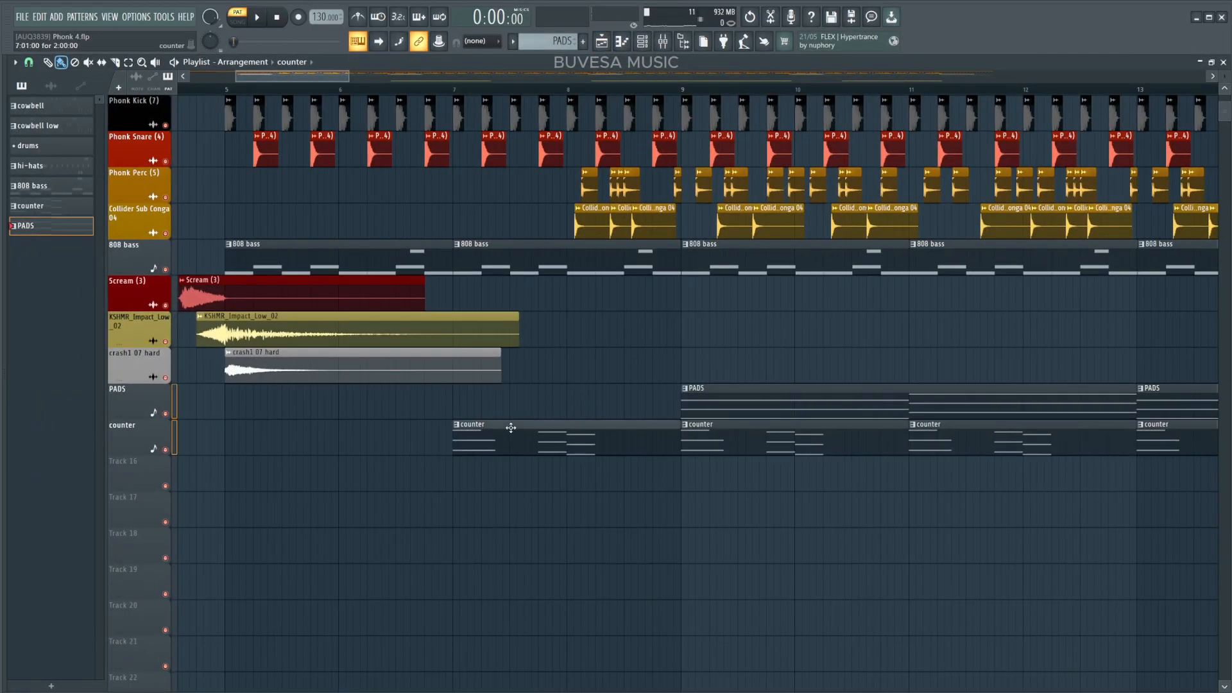
# Open the counter pattern's BE Brass Shot Em 01 sampler and Choir Aahs FLEX instrument.
pyautogui.press('F6')
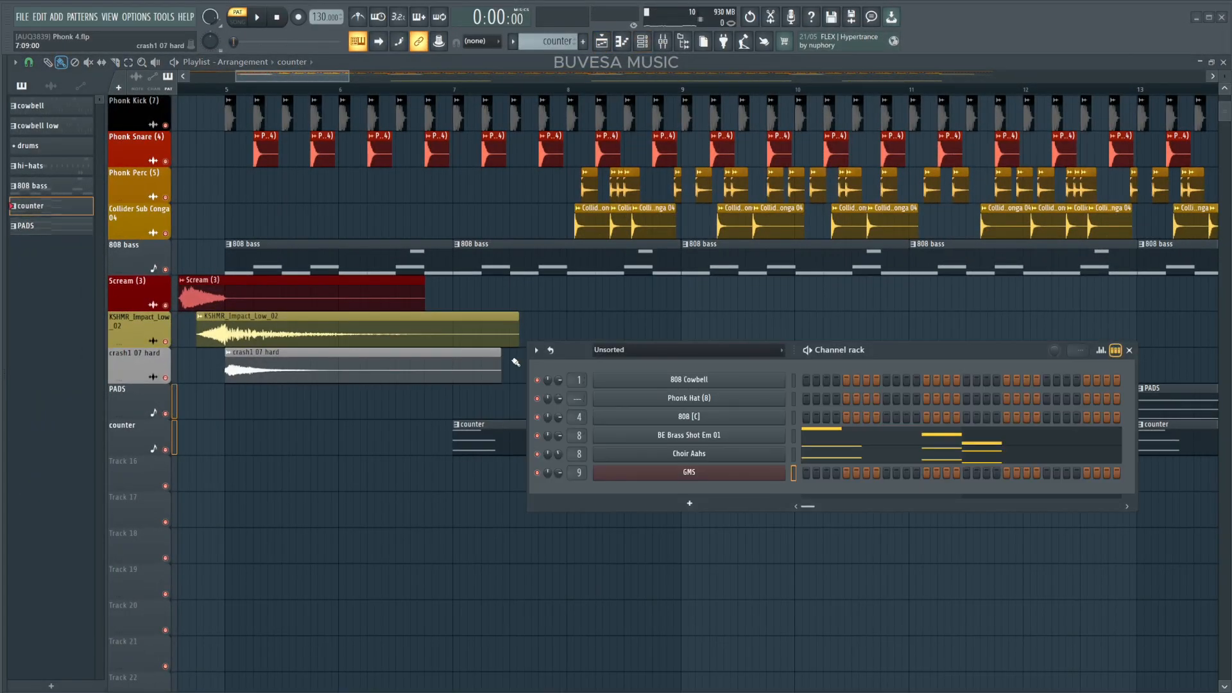
pyautogui.press('F7')
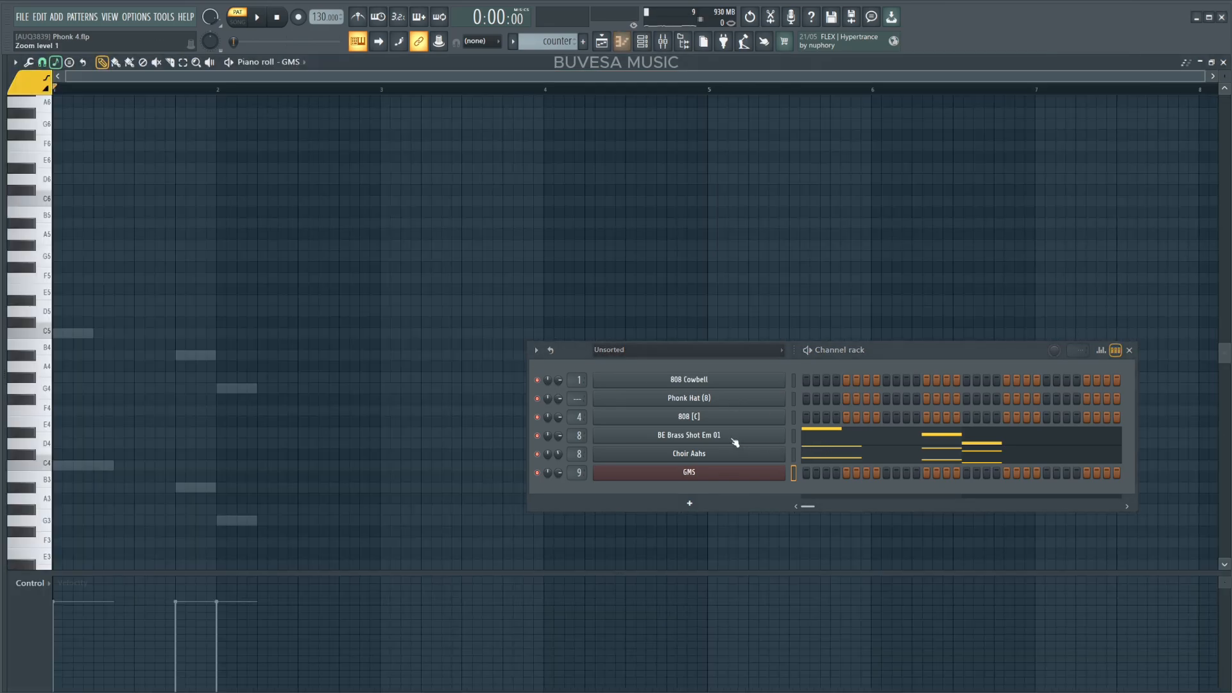
pyautogui.click(734, 436)
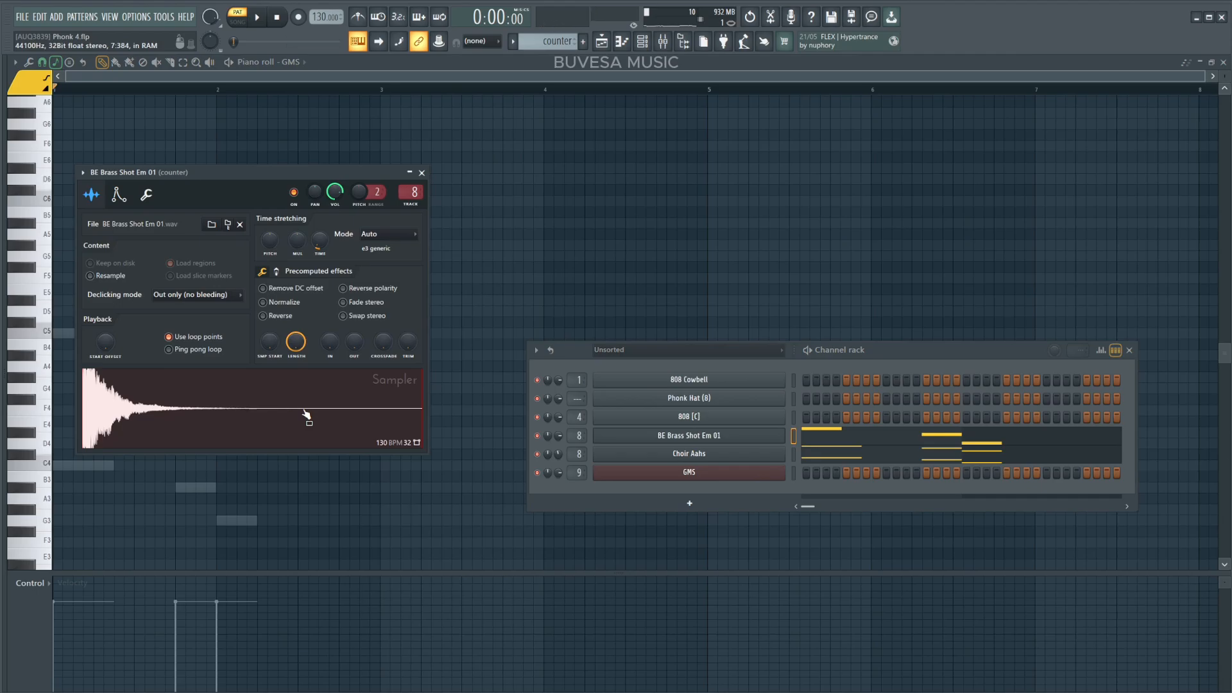
pyautogui.click(717, 455)
pyautogui.press('Down')
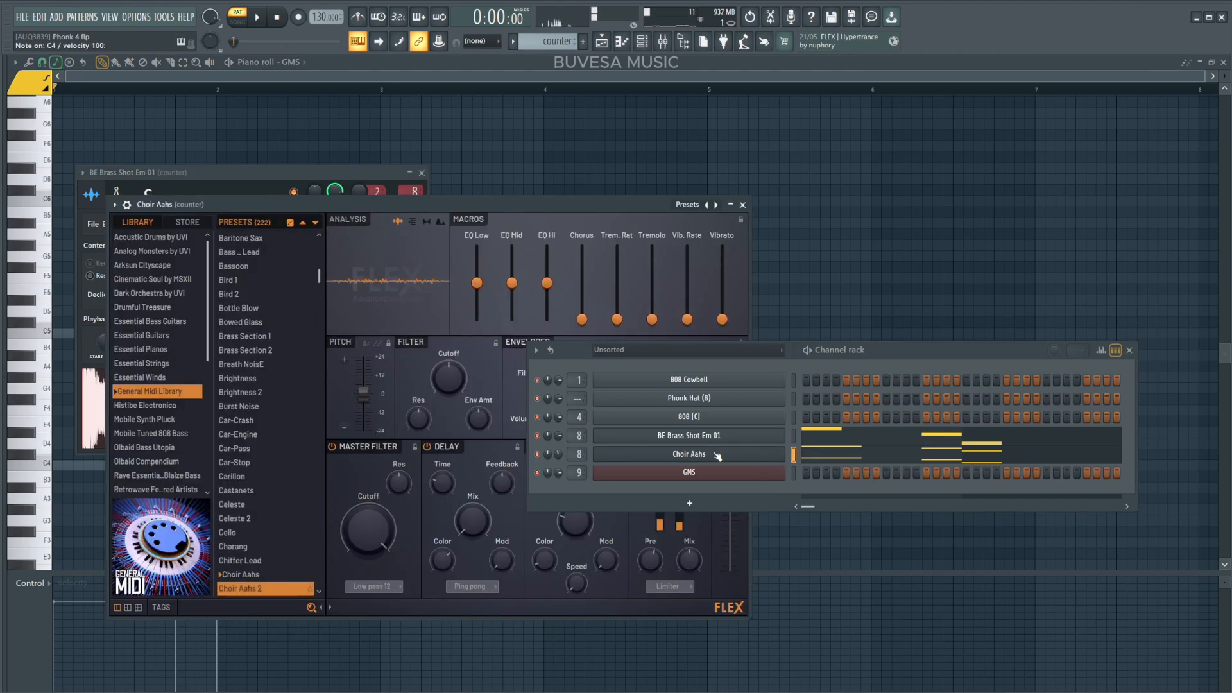
# Play the BE Brass Shot Em 01 melody in the piano roll and open the Choir Aahs notes.
pyautogui.click(851, 442)
pyautogui.press('space')
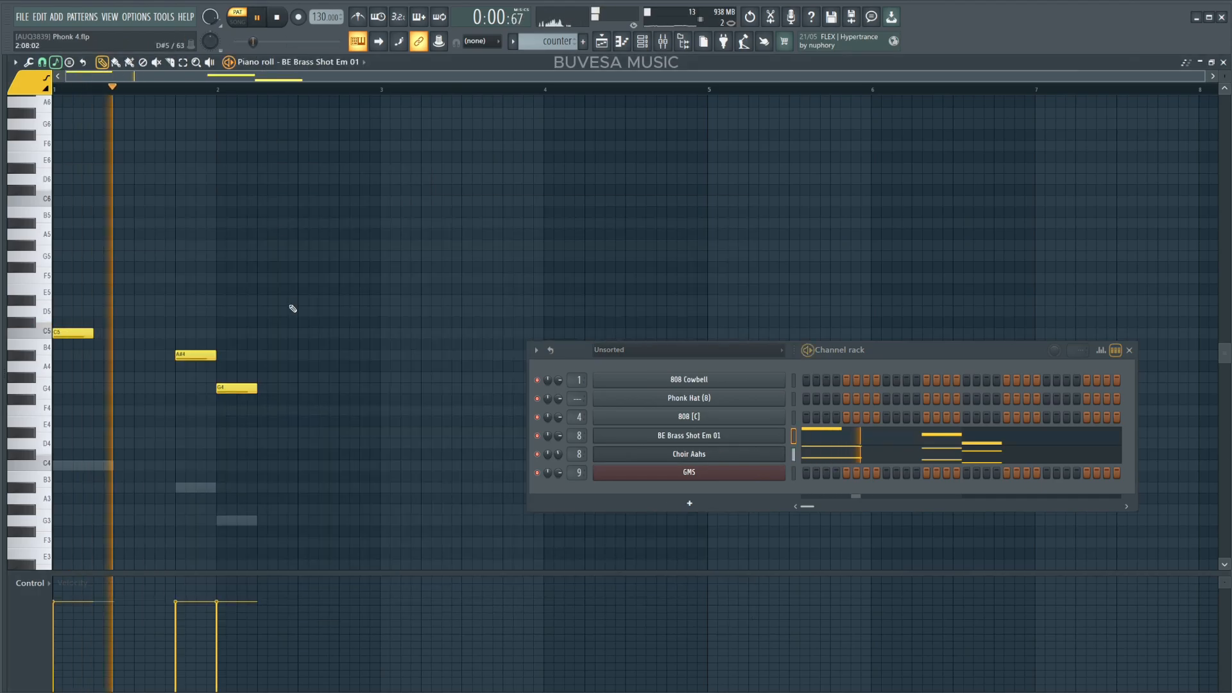
pyautogui.press('space')
pyautogui.click(832, 457)
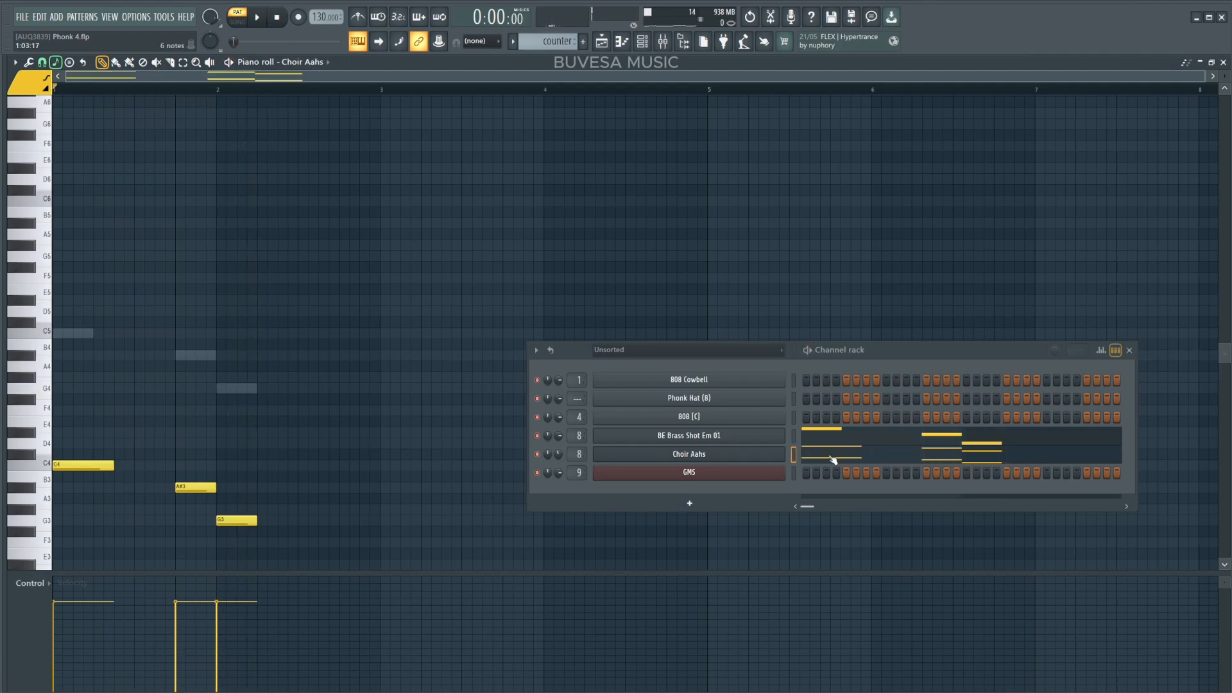
# Inspect the counter channel's Fruity Fast Dist, Fruity Parametric EQ 2 and Kickstart 2 effects while playing.
pyautogui.press('F9')
pyautogui.click(733, 214)
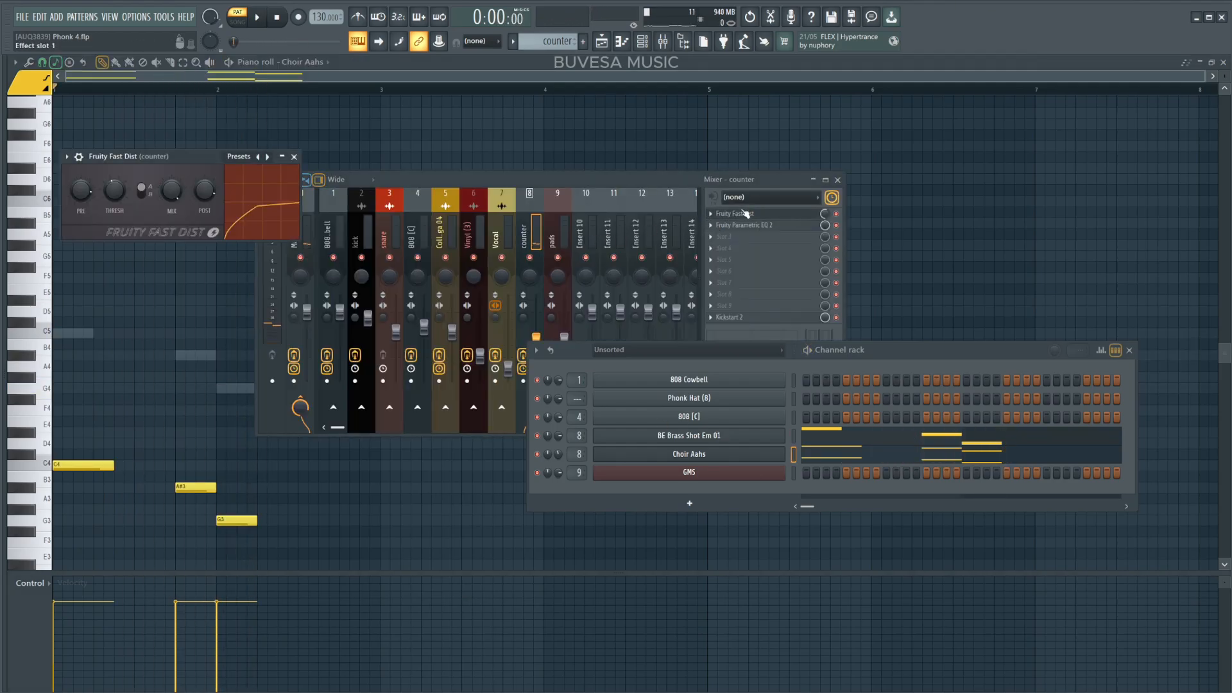
pyautogui.press('space')
pyautogui.click(744, 225)
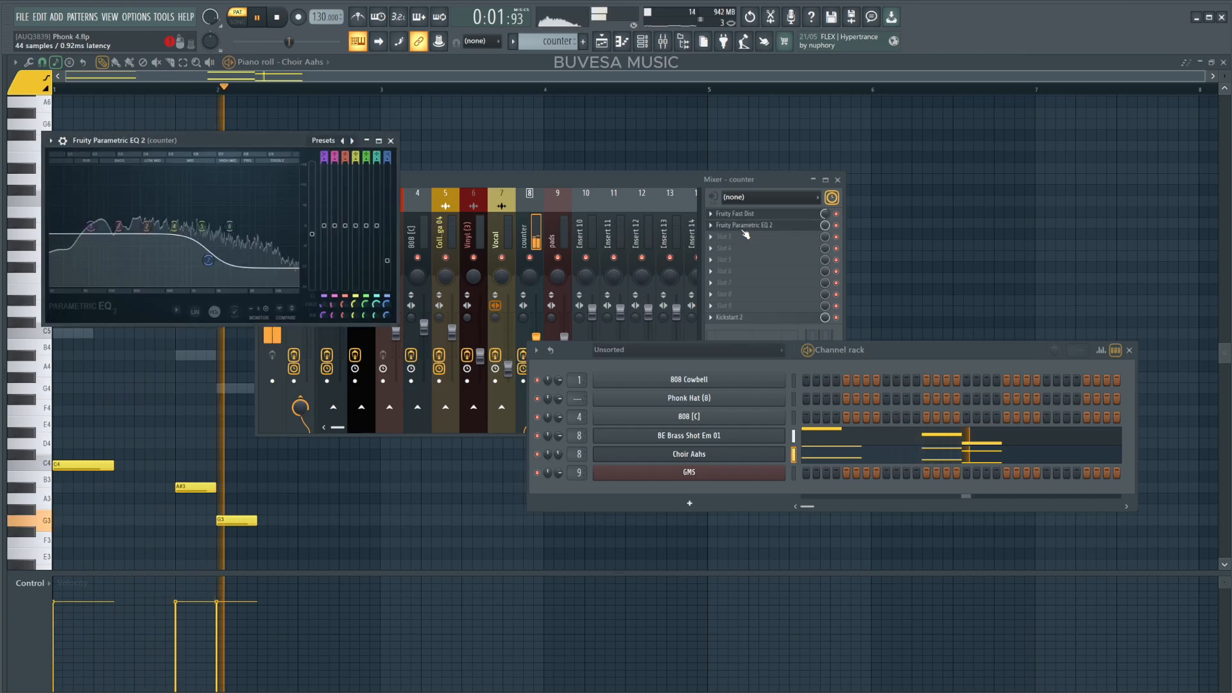
pyautogui.click(744, 317)
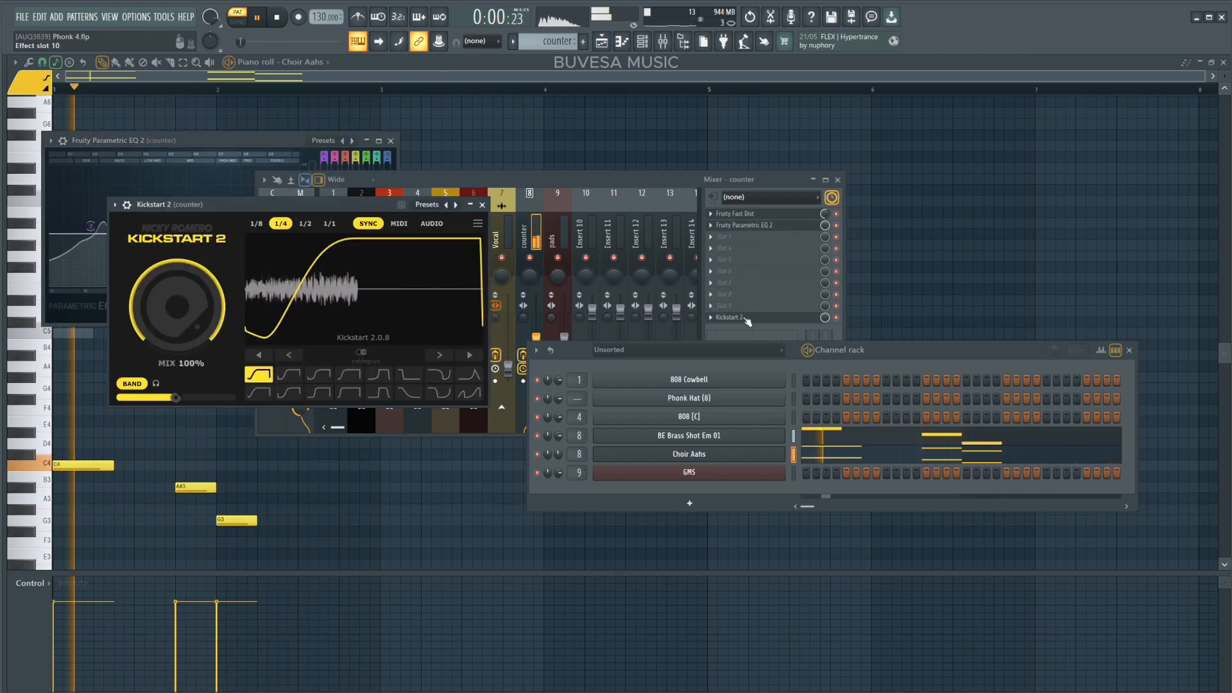
pyautogui.press('space')
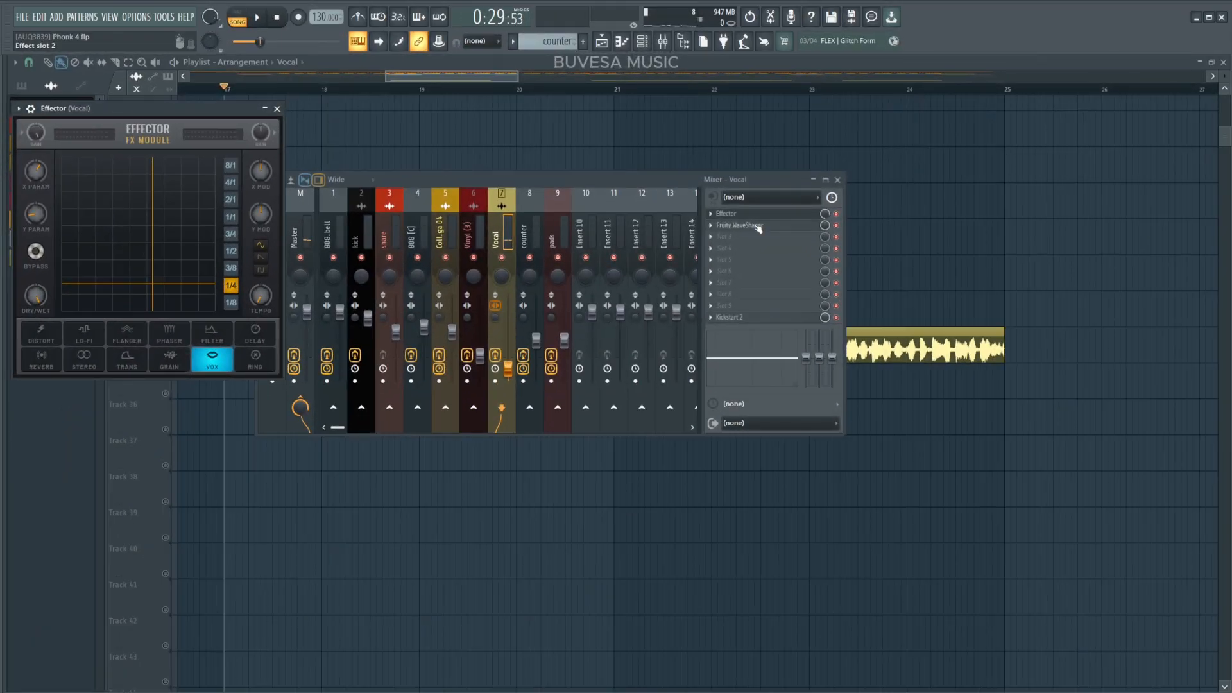
# Open the Vocal channel's Fruity WaveShaper and Kickstart 2 effects.
pyautogui.click(758, 226)
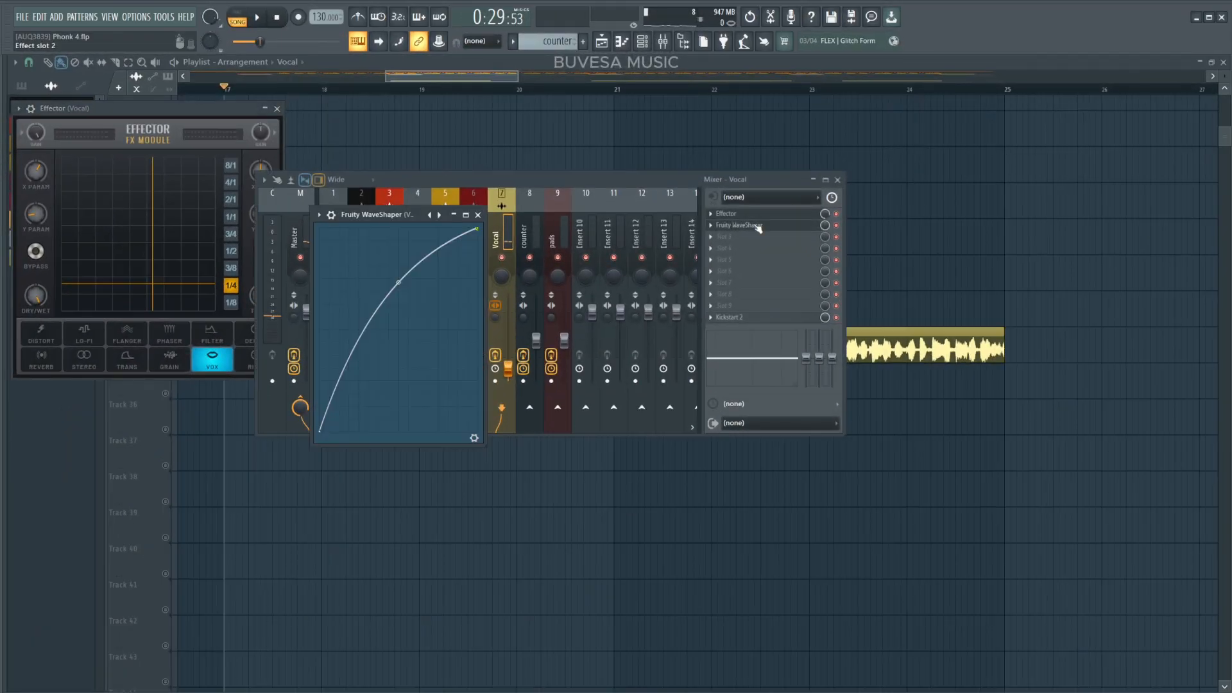
pyautogui.click(738, 318)
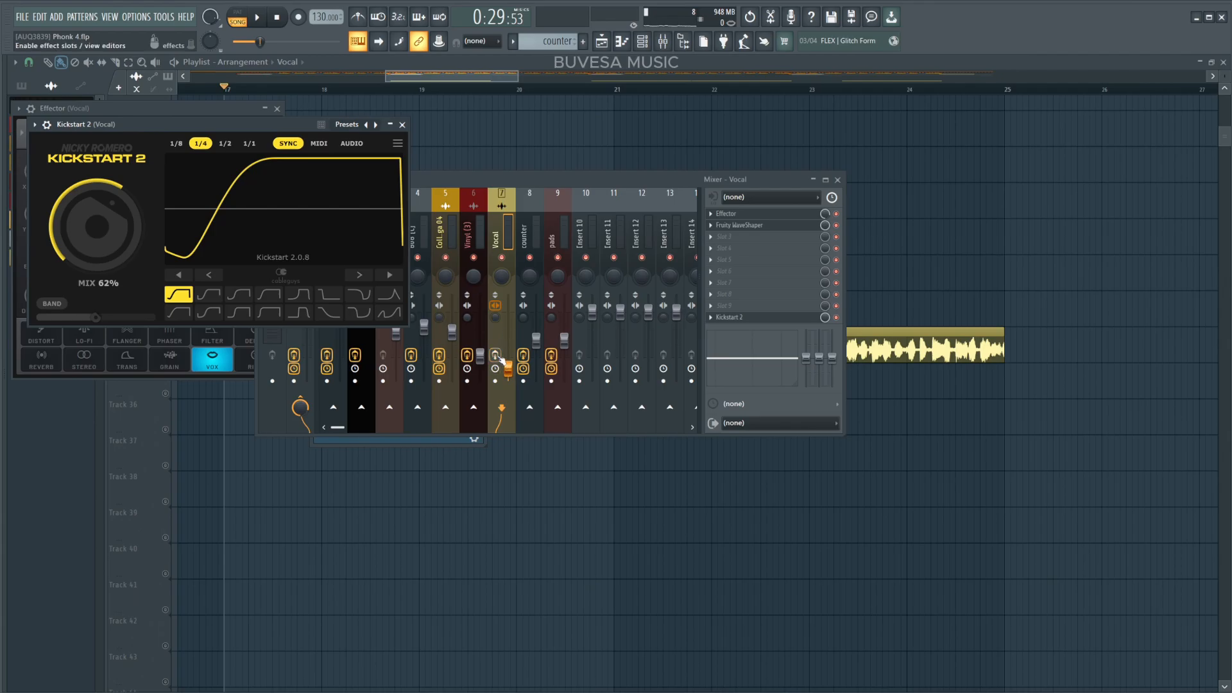
# Play the vocal while switching its mixer track effects off and on to compare, then close the mixer.
pyautogui.press('space')
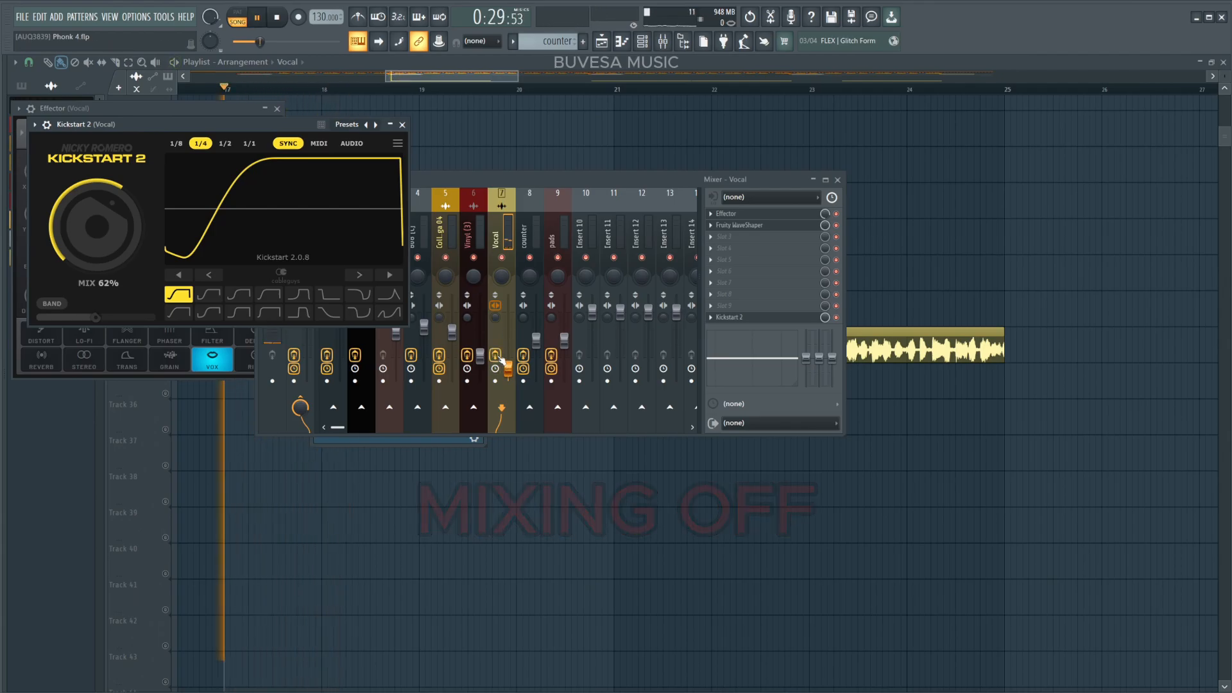
pyautogui.click(495, 355)
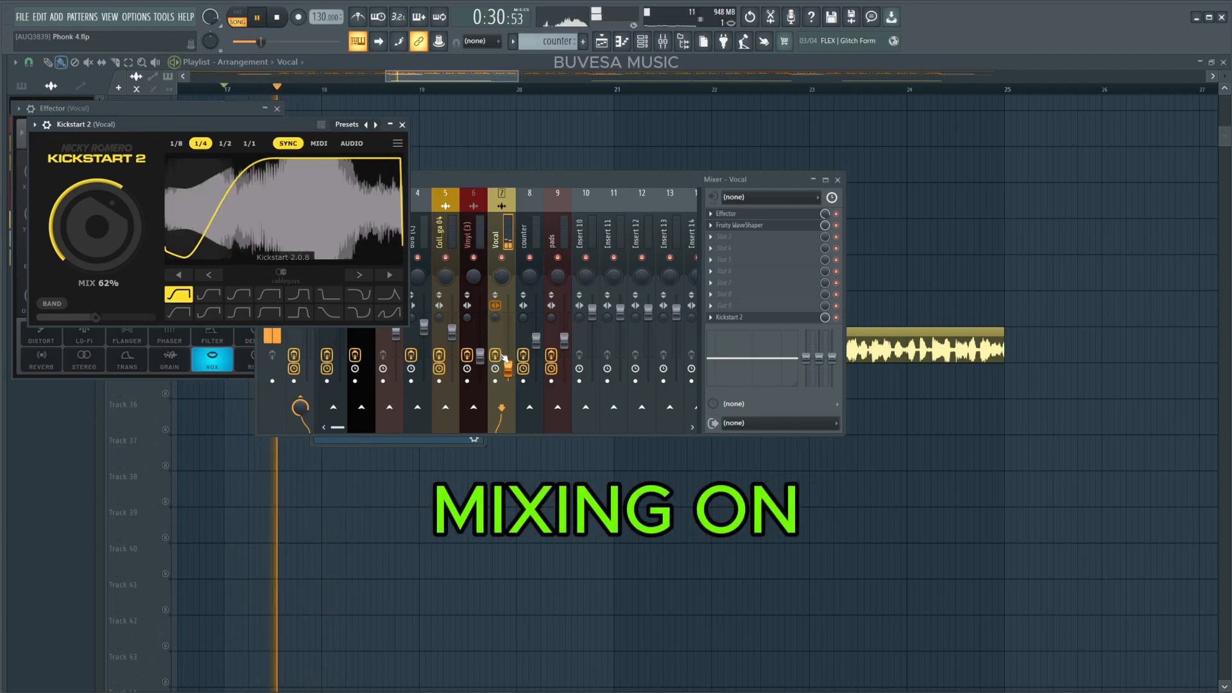
pyautogui.press('space')
pyautogui.click(838, 180)
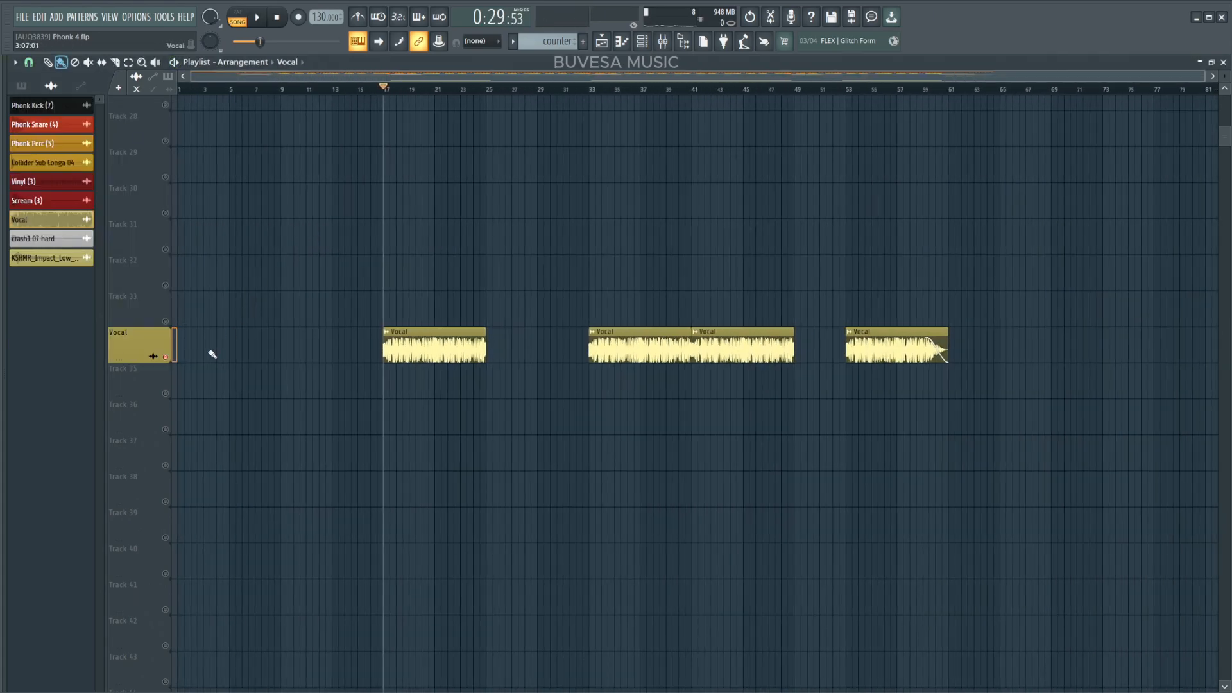
# Examine the full arrangement in the playlist across all tracks.
pyautogui.scroll(3, 167, 404)
pyautogui.moveTo(172, 525); pyautogui.dragTo(173, 165)
pyautogui.scroll(5, 247, 250)
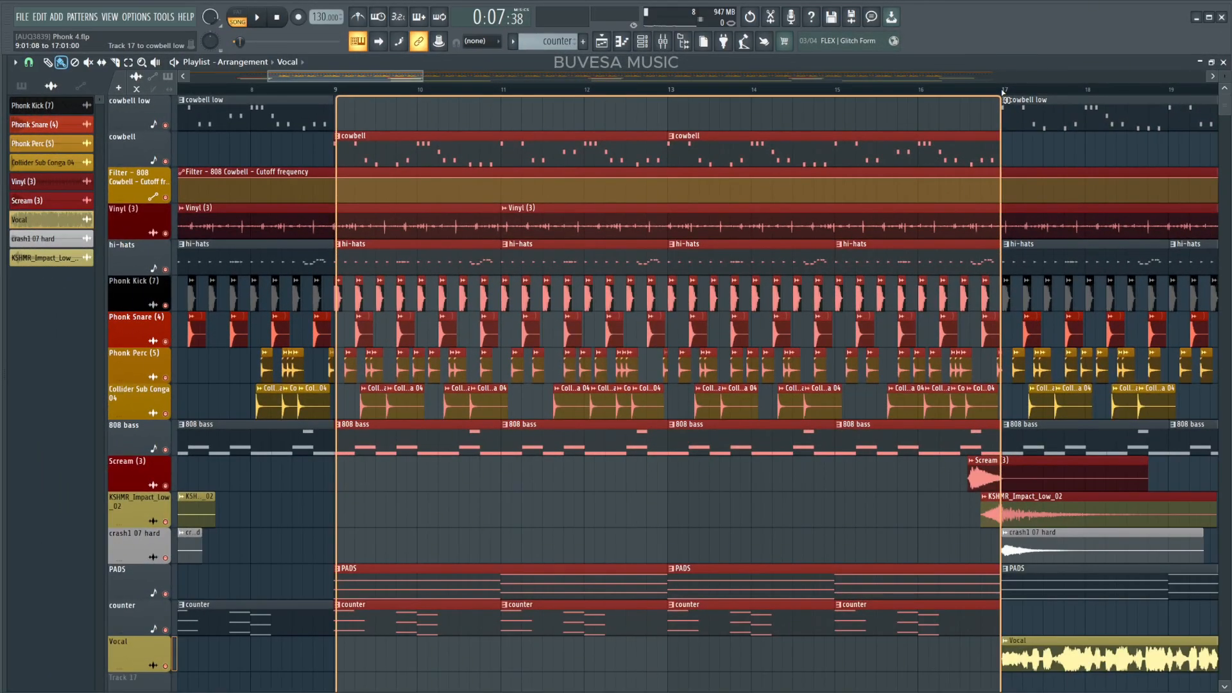
pyautogui.moveTo(1003, 93); pyautogui.dragTo(1002, 93)
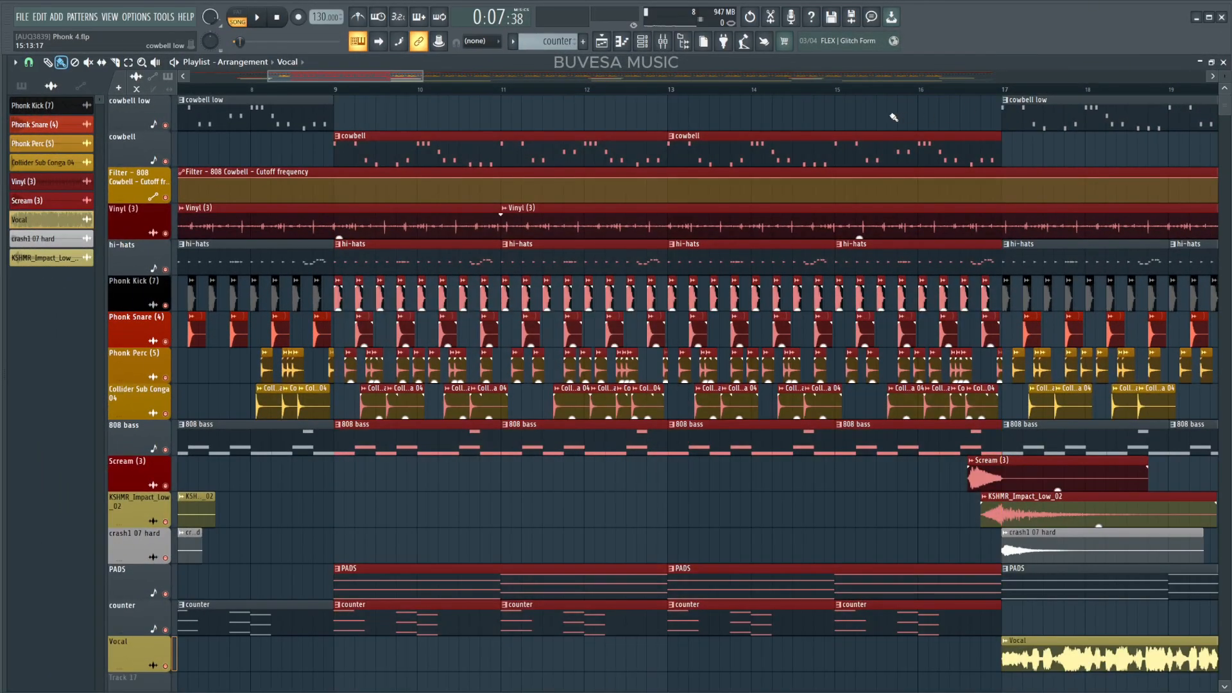
pyautogui.rightClick(790, 119)
pyautogui.moveTo(409, 77); pyautogui.dragTo(332, 77)
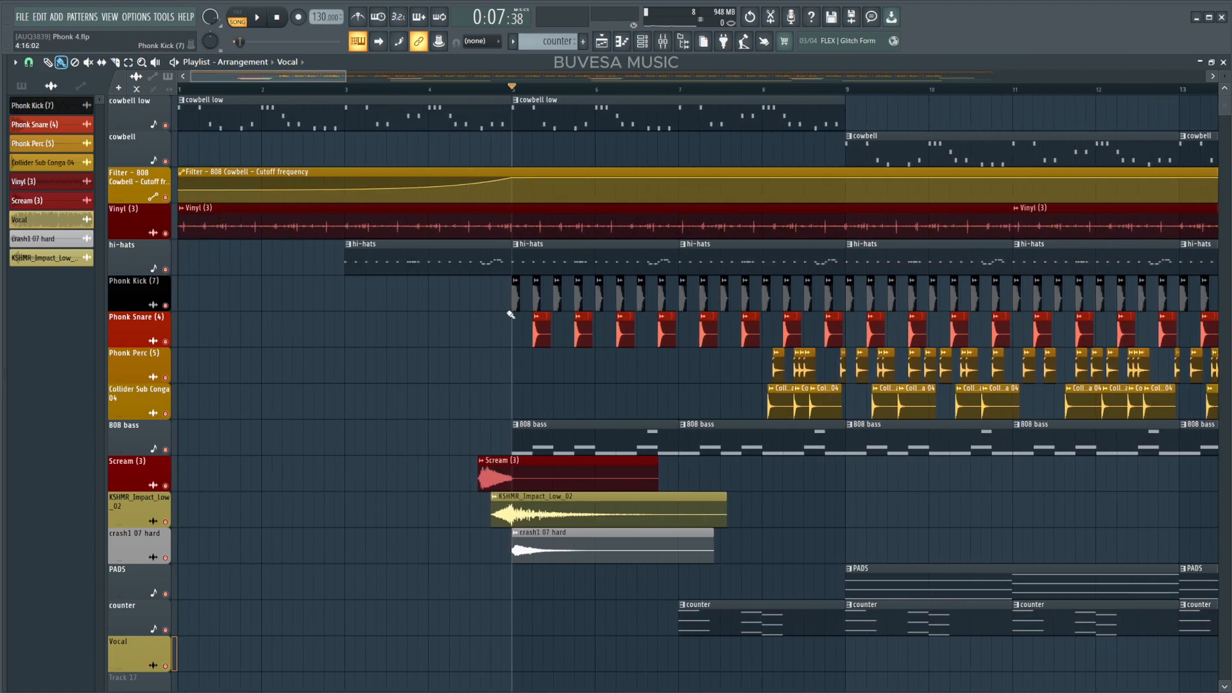
# Select arrangement sections, from the intro to the bar 17 and bar 45 sections, to review them.
pyautogui.moveTo(512, 338); pyautogui.dragTo(9, 9)
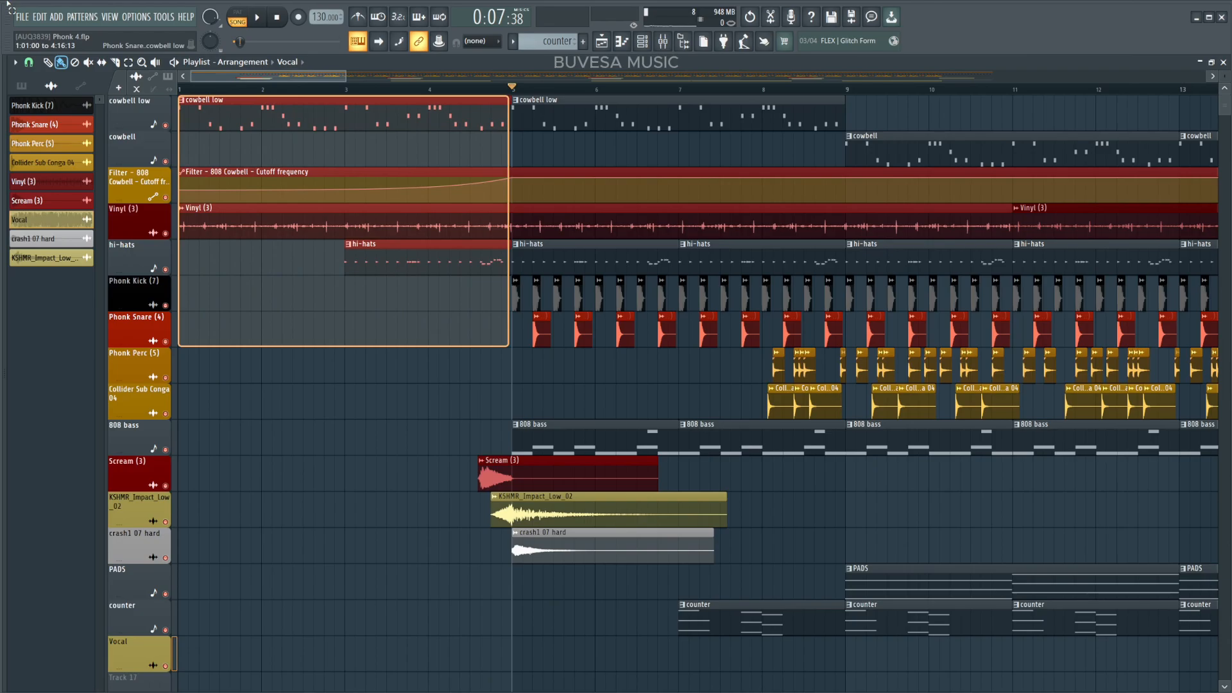
pyautogui.moveTo(183, 132); pyautogui.dragTo(514, 30)
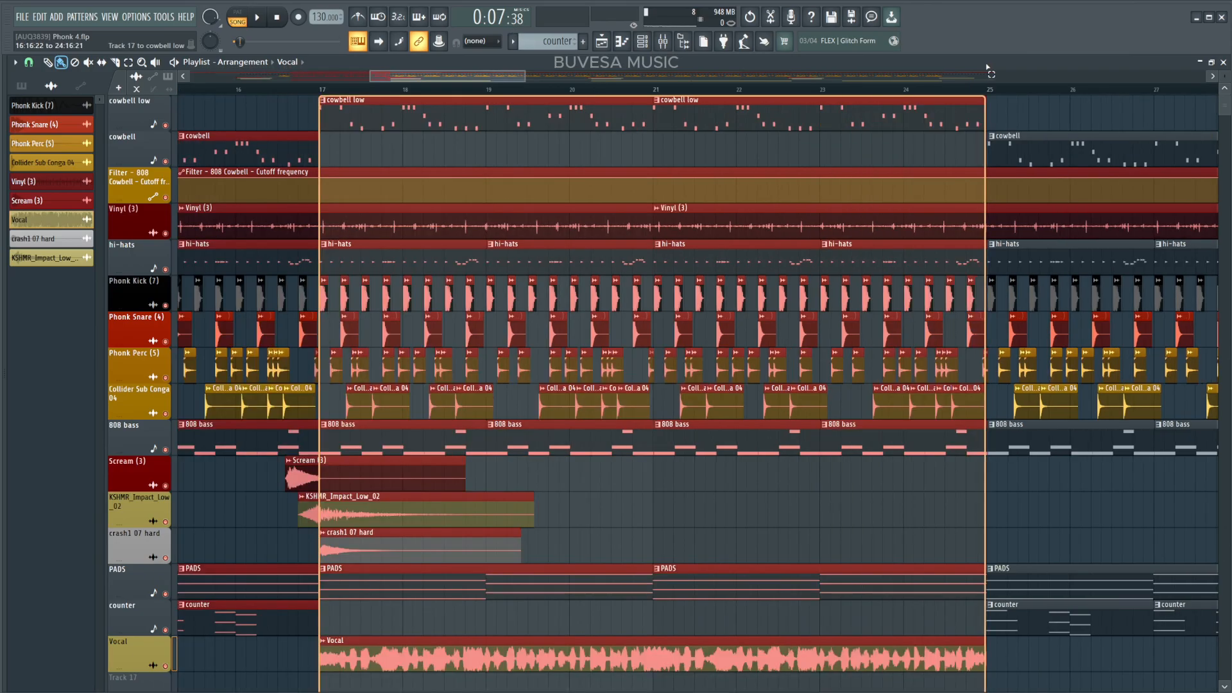
pyautogui.moveTo(987, 67); pyautogui.dragTo(989, 68)
pyautogui.moveTo(1082, 562); pyautogui.dragTo(473, 539)
pyautogui.moveTo(351, 653); pyautogui.dragTo(998, 29)
pyautogui.moveTo(1204, 654); pyautogui.dragTo(1212, 654)
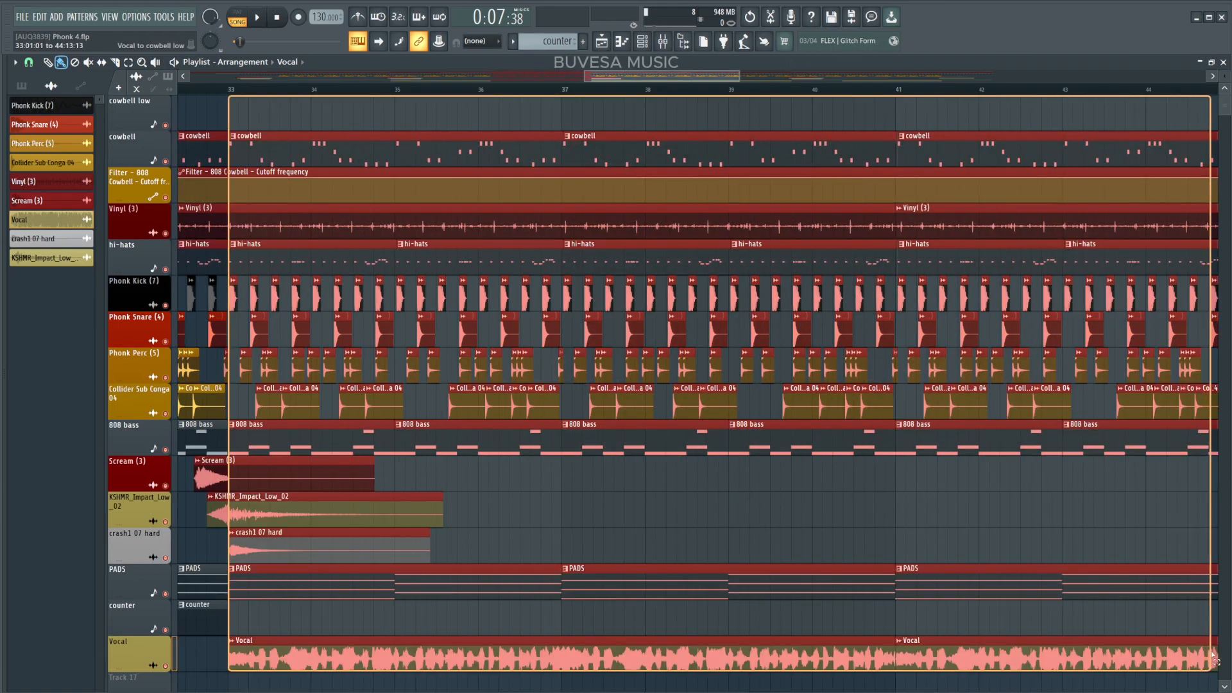
pyautogui.moveTo(1092, 509); pyautogui.dragTo(351, 514)
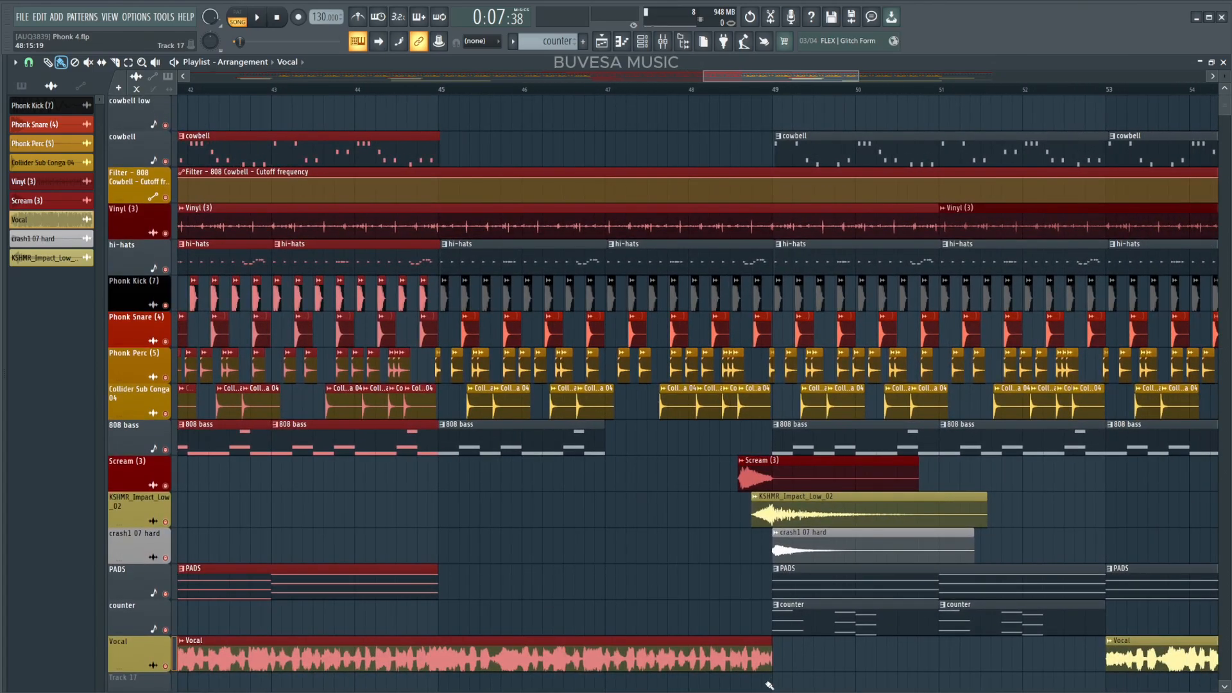
pyautogui.moveTo(765, 683); pyautogui.dragTo(443, 67)
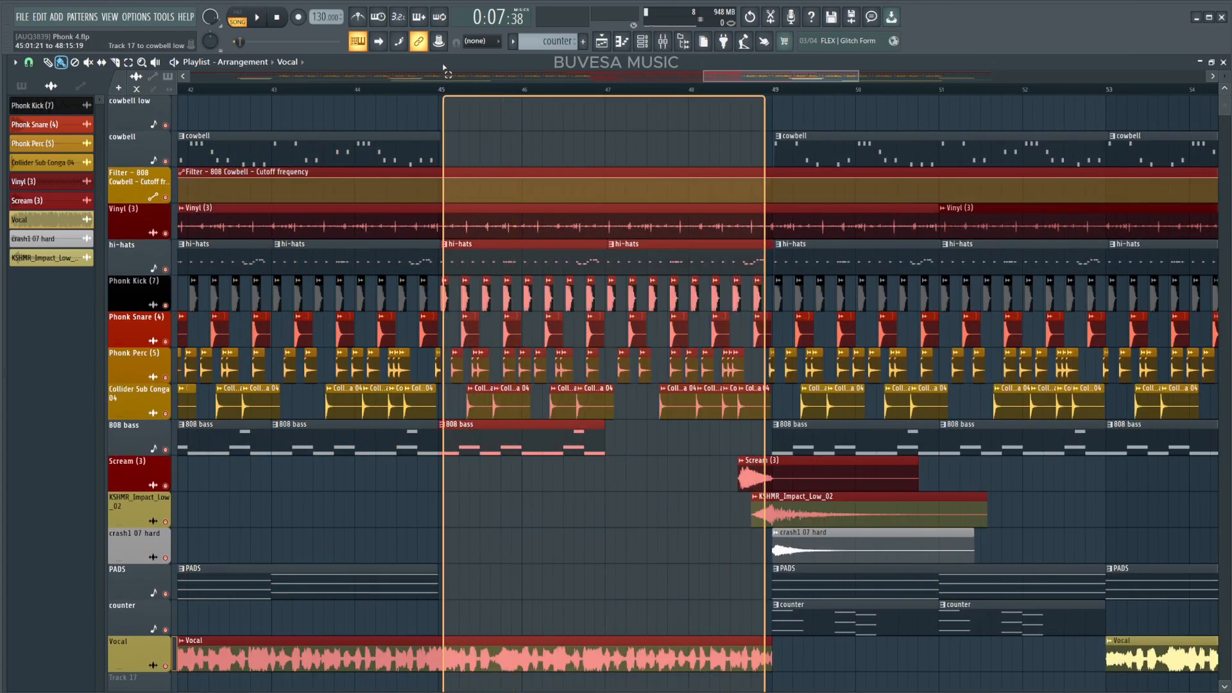
pyautogui.moveTo(924, 668); pyautogui.dragTo(549, 100)
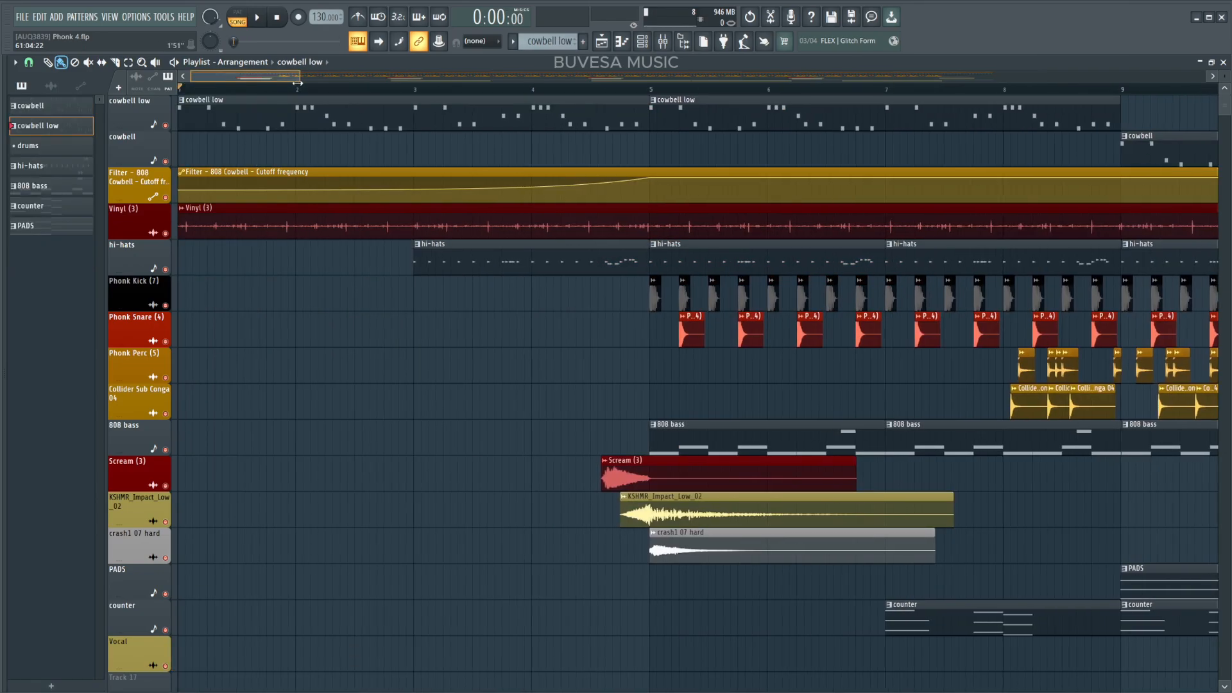
# Play the arrangement from the start through the outro and stop playback.
pyautogui.moveTo(301, 83); pyautogui.dragTo(297, 84)
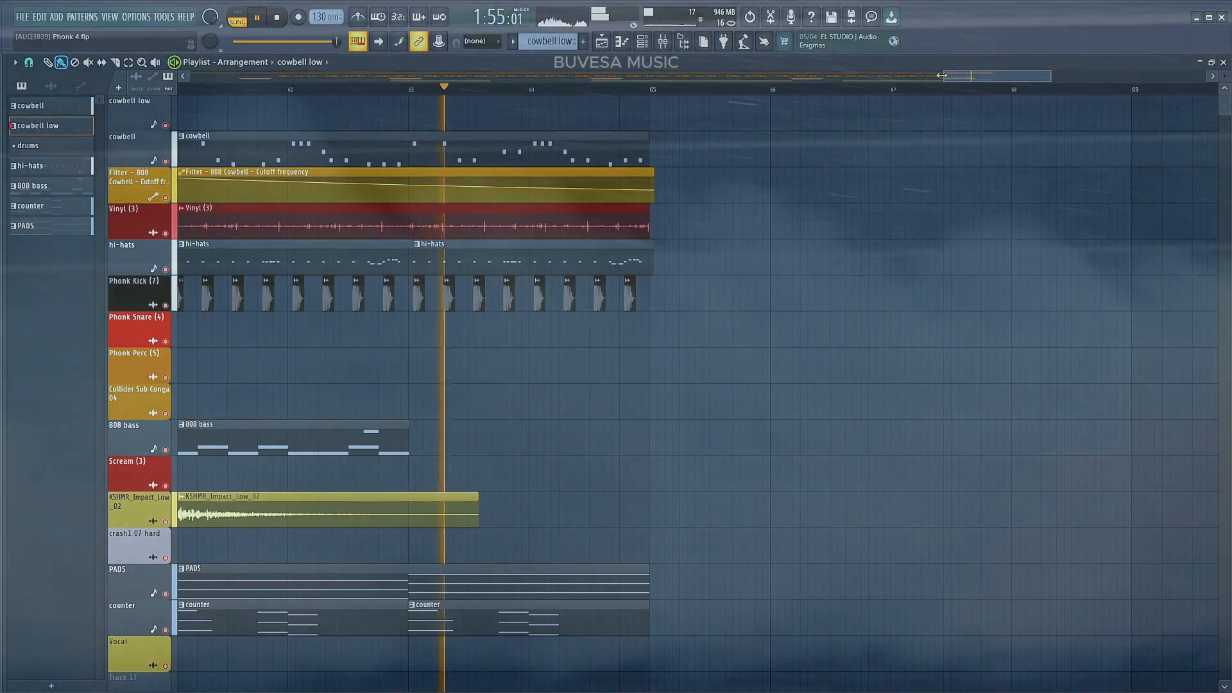
pyautogui.moveTo(941, 75); pyautogui.dragTo(191, 75)
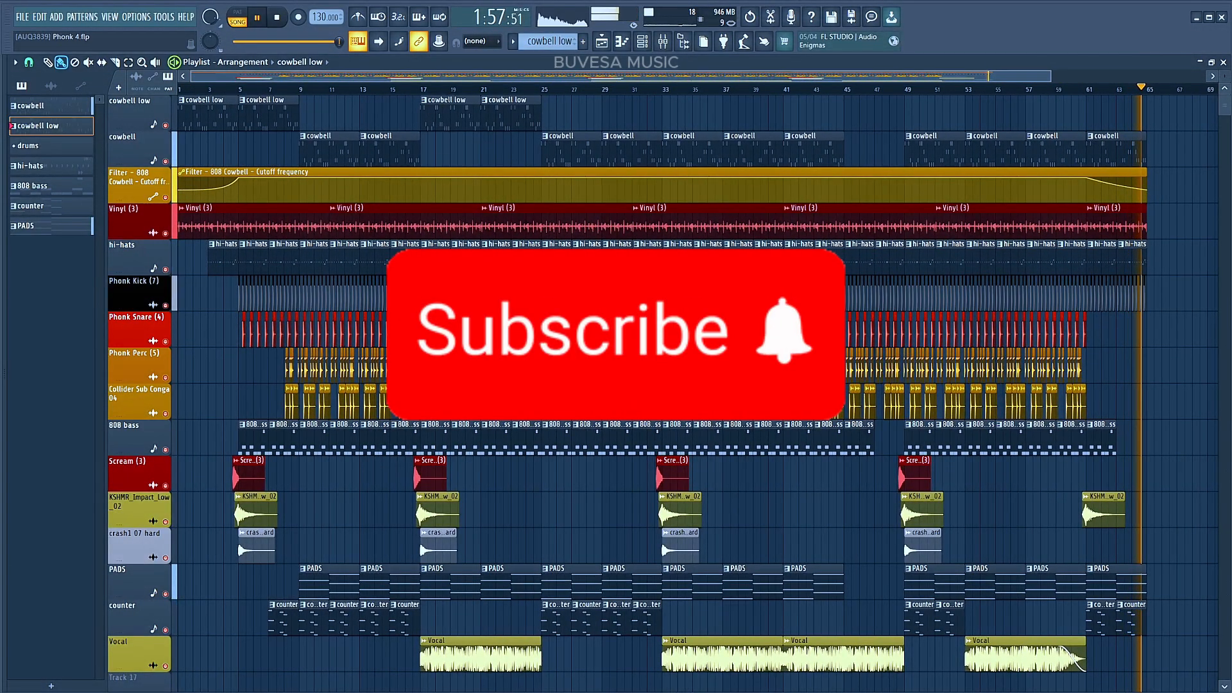
pyautogui.click(283, 20)
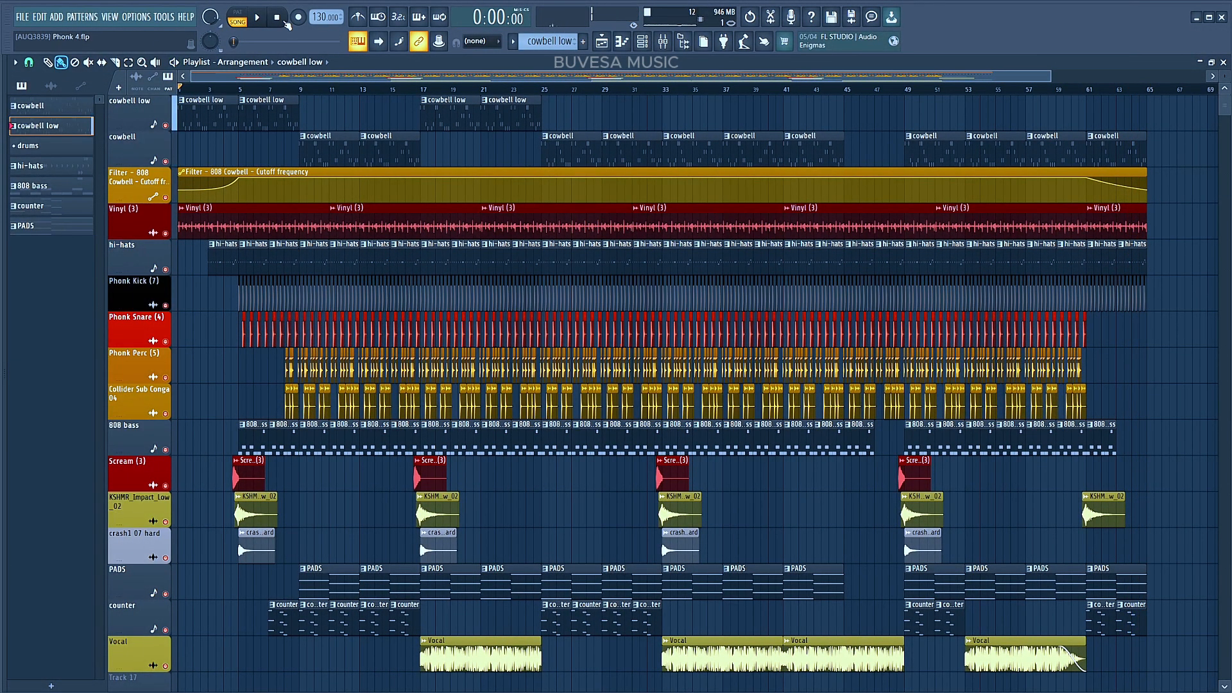